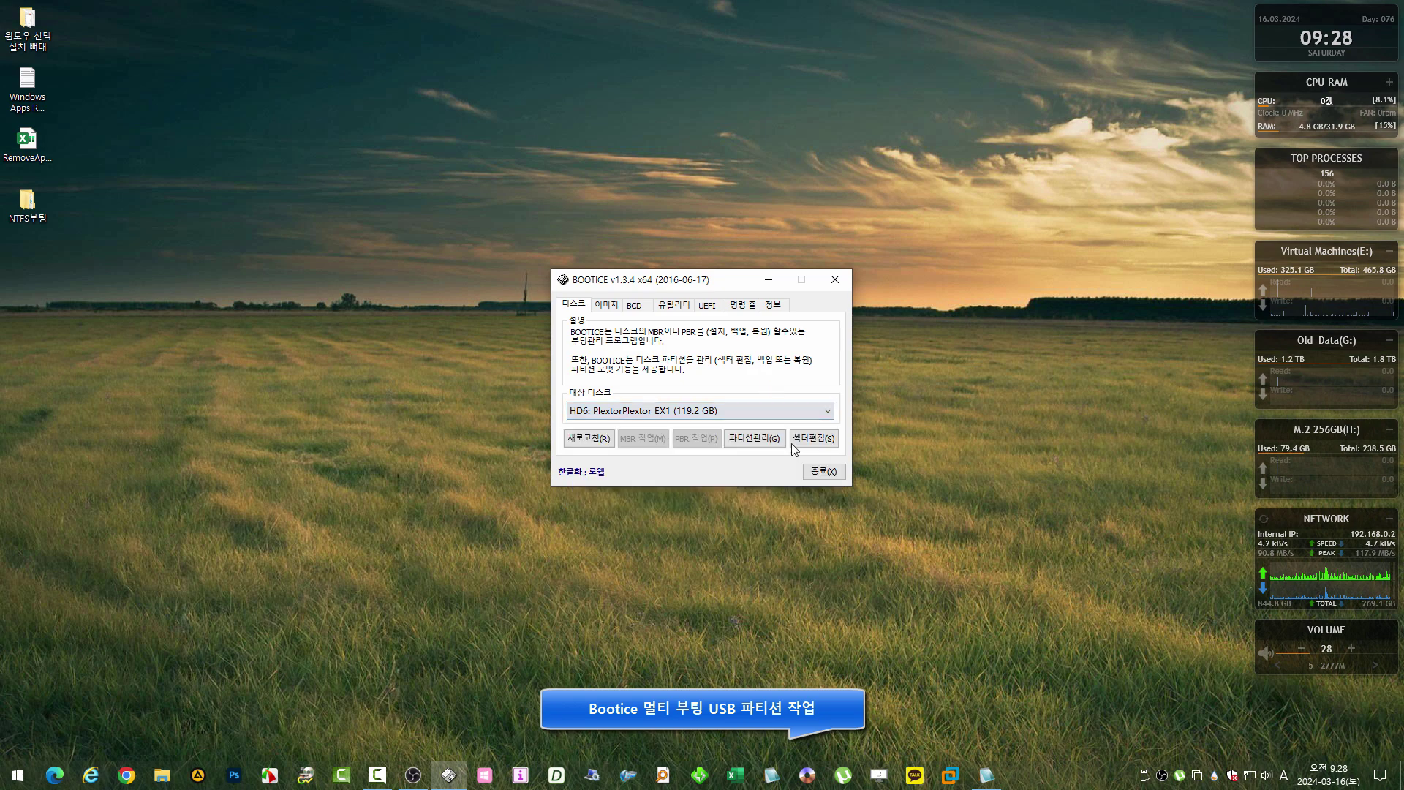
Start repartitioning the Plextor EX1 disk and set the four partition sizes to 0, 0, 122094 (NTFS) and 10 MB (FAT16)
click(764, 438)
click(650, 495)
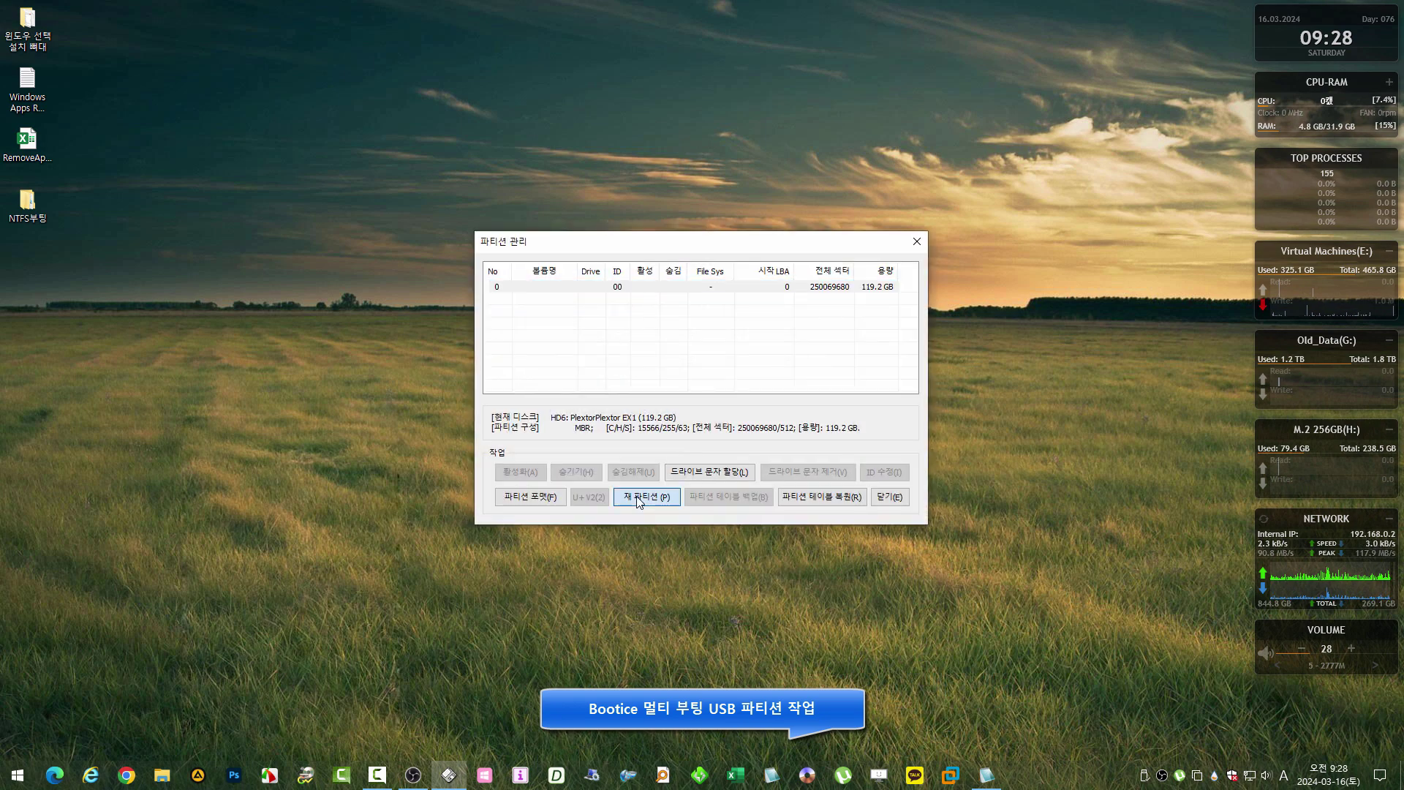
text(0)
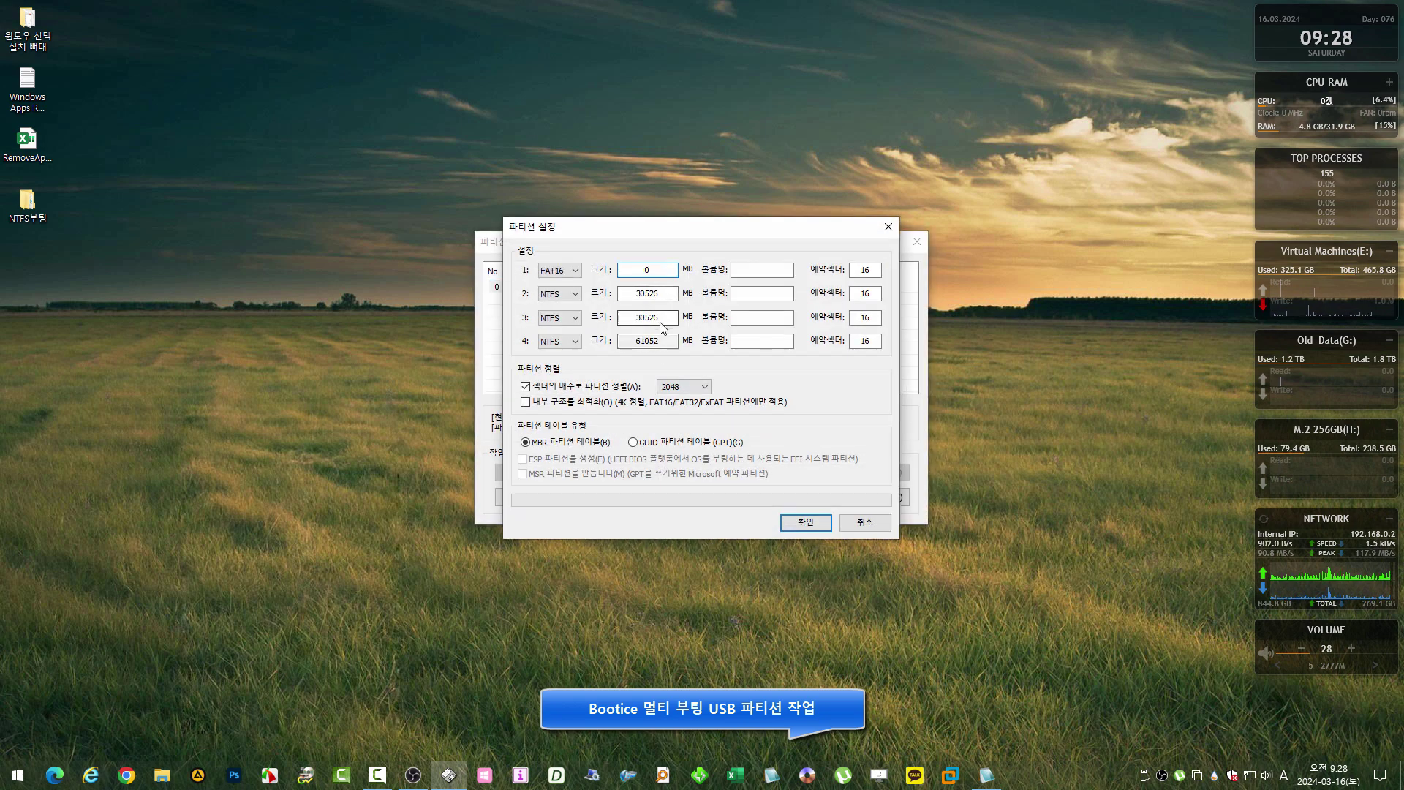
drag(660, 294, 574, 293)
text(0)
drag(666, 319, 576, 319)
text(1)
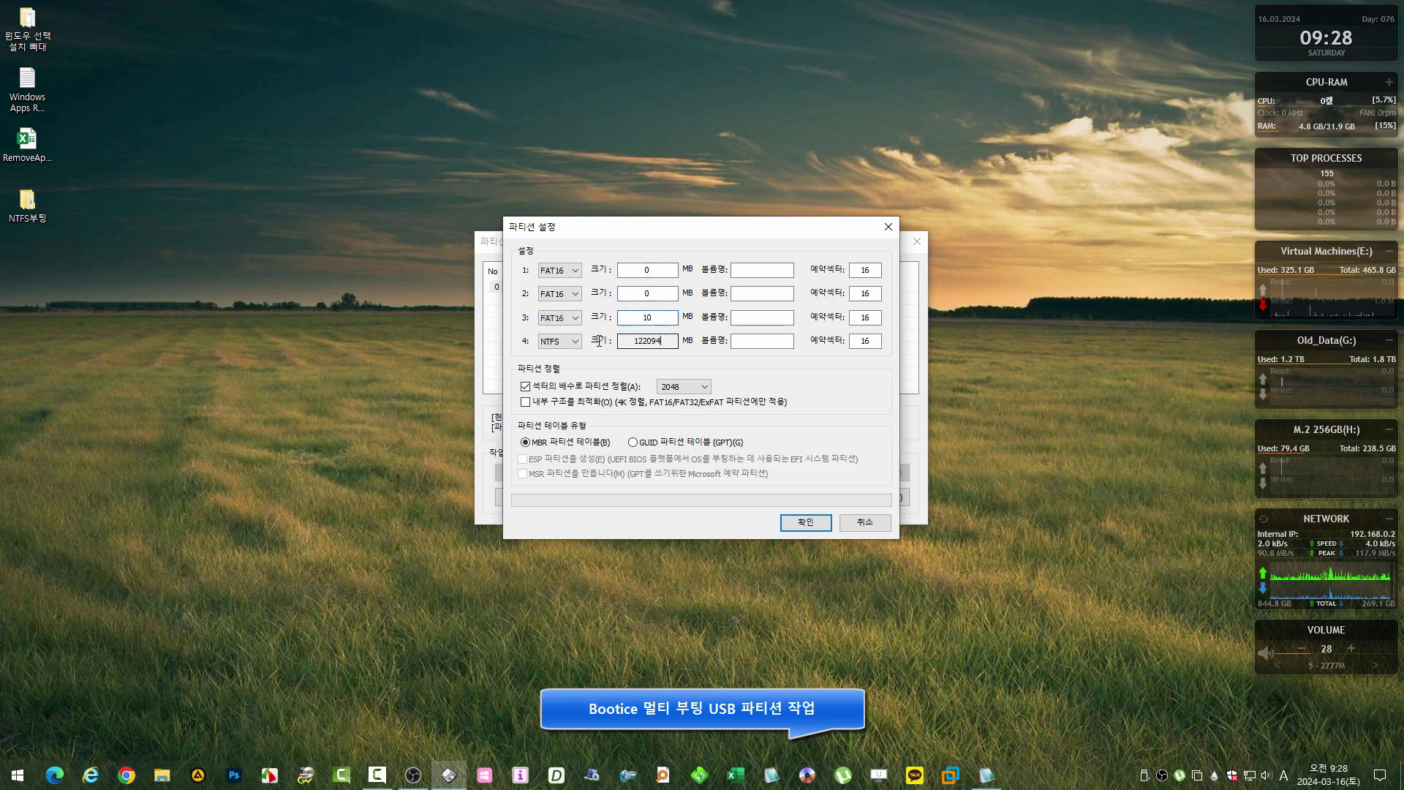
drag(665, 341, 578, 341)
text(10n)
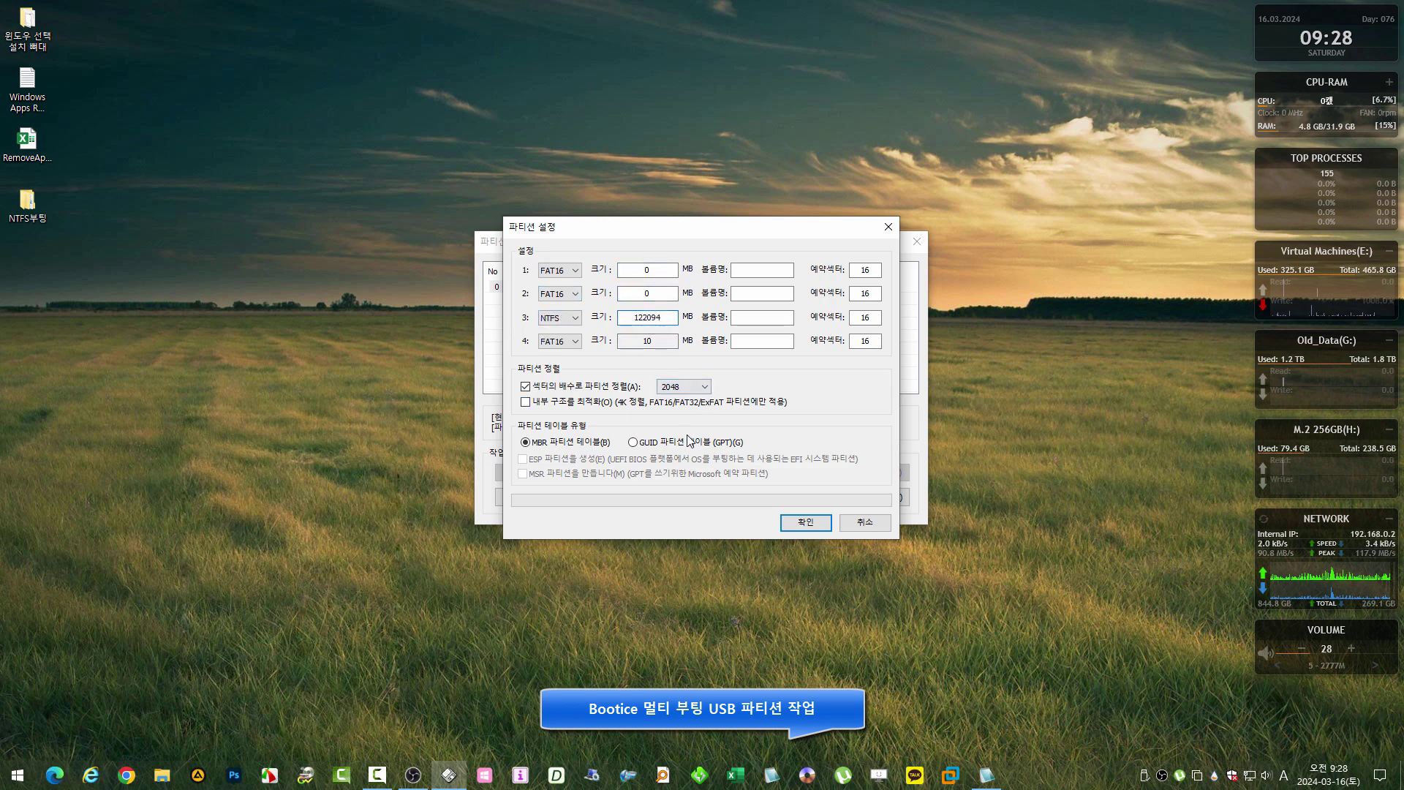
Choose the GUID (GPT) partition table type and name the third partition's volume Plextor_128
click(632, 442)
click(771, 319)
text(P)
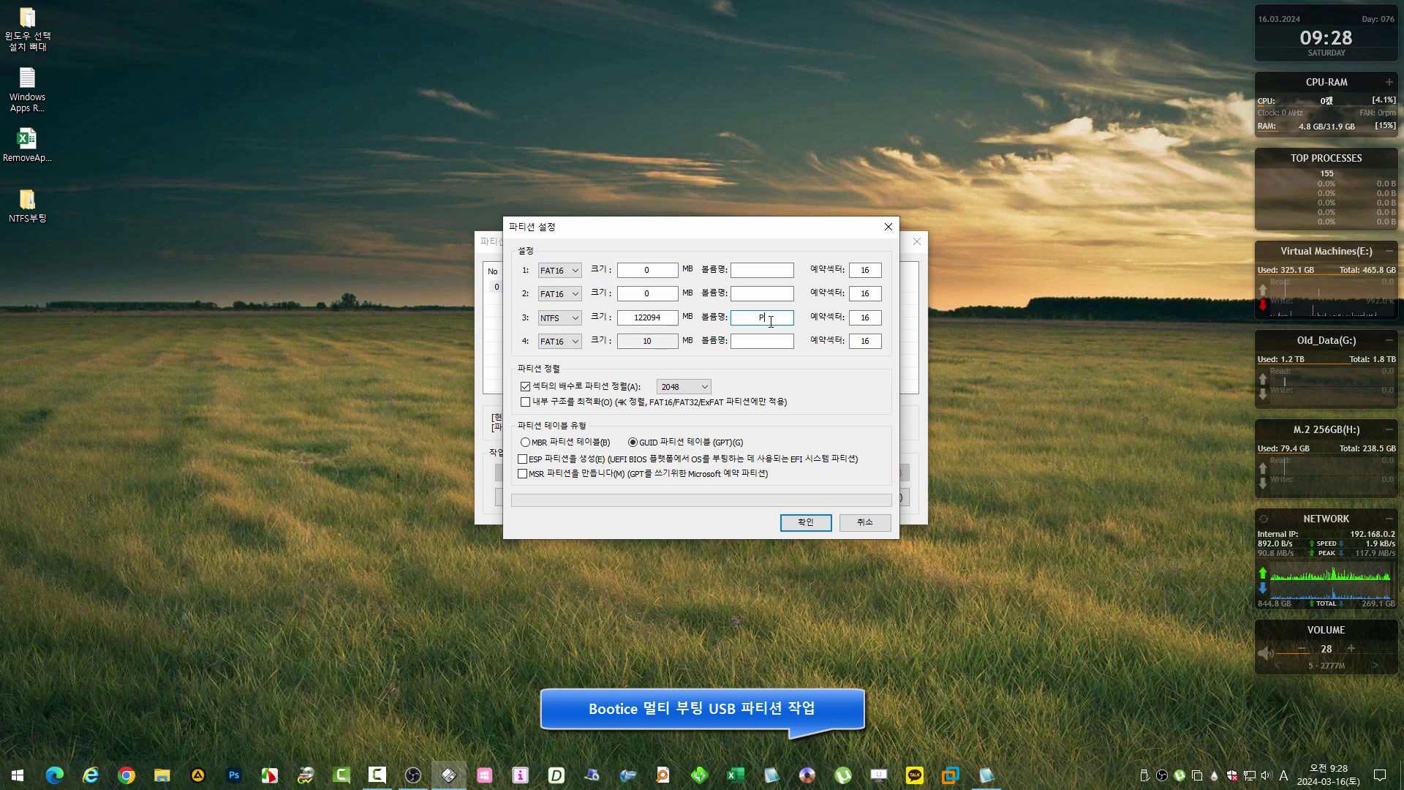
text(lextor_12)
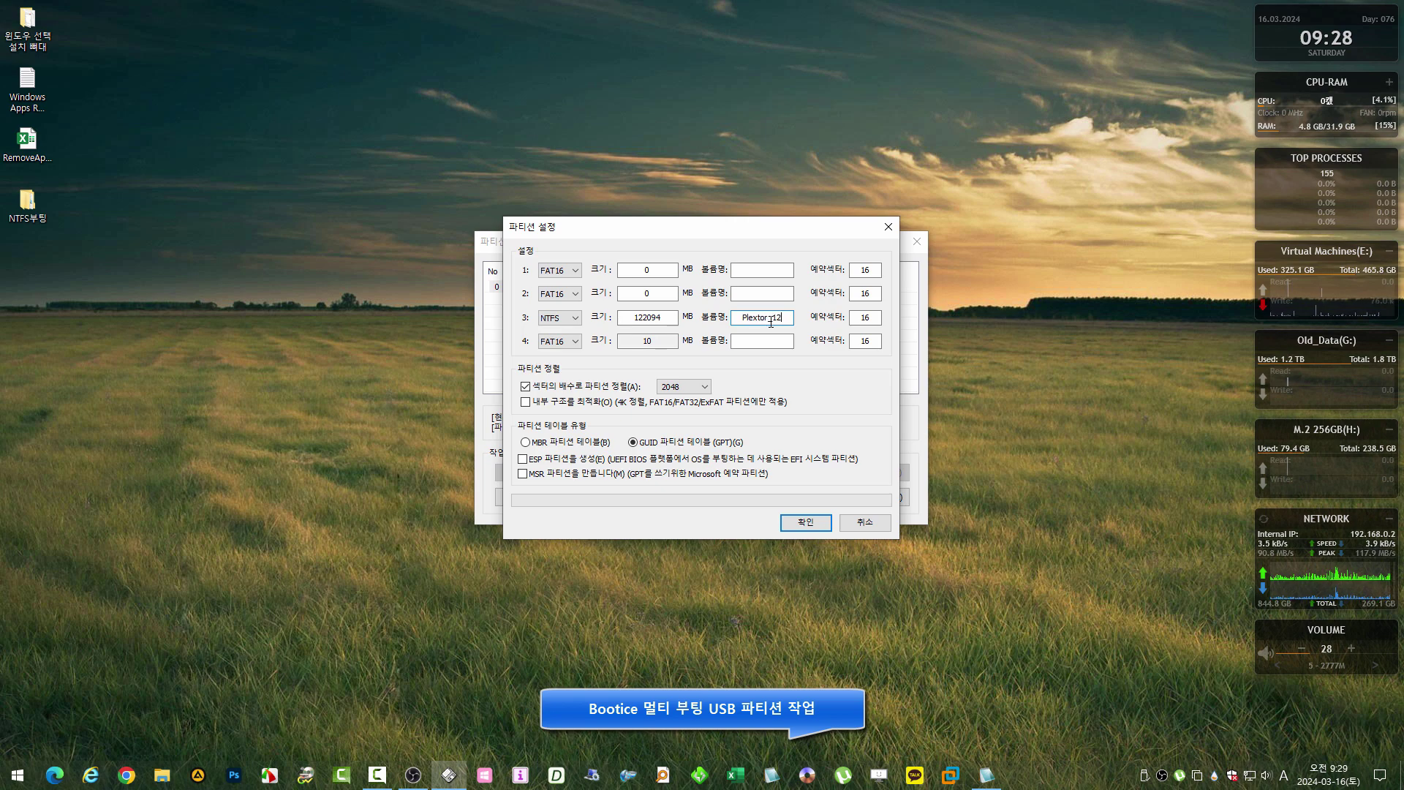
text(8)
Name the fourth partition's volume UEFI_USB and carry out the repartitioning and formatting, accepting deletion of all existing data
click(754, 340)
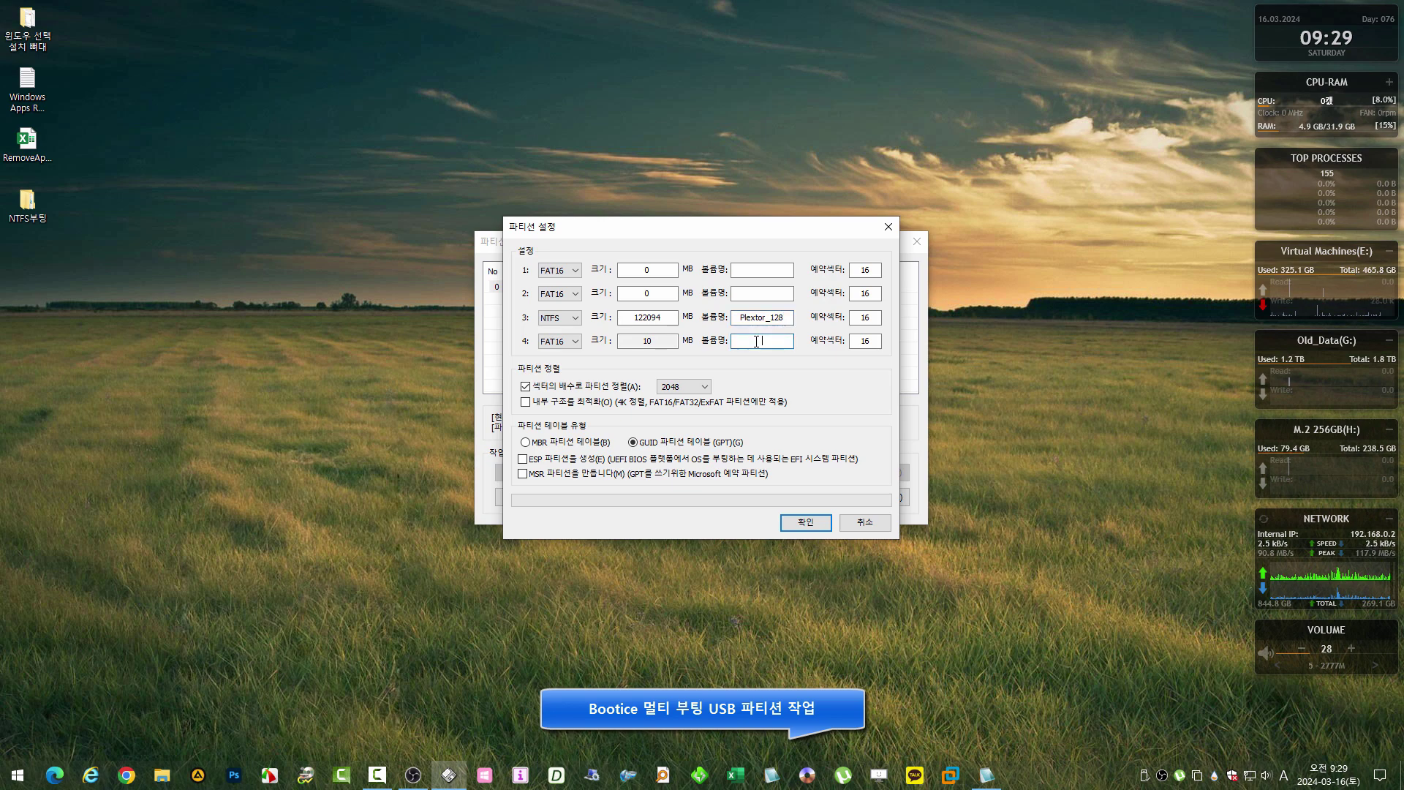
text(UEFI_USB)
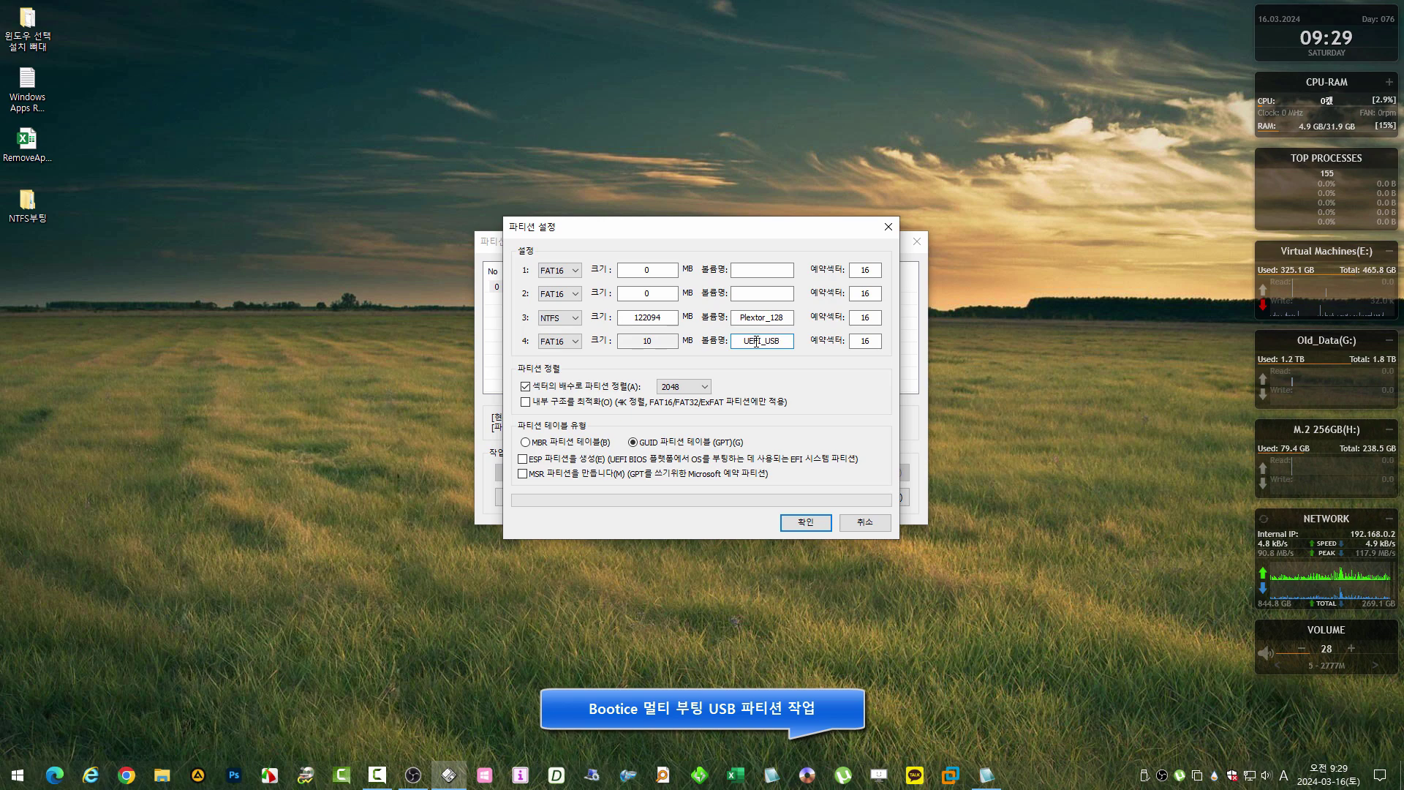
click(805, 524)
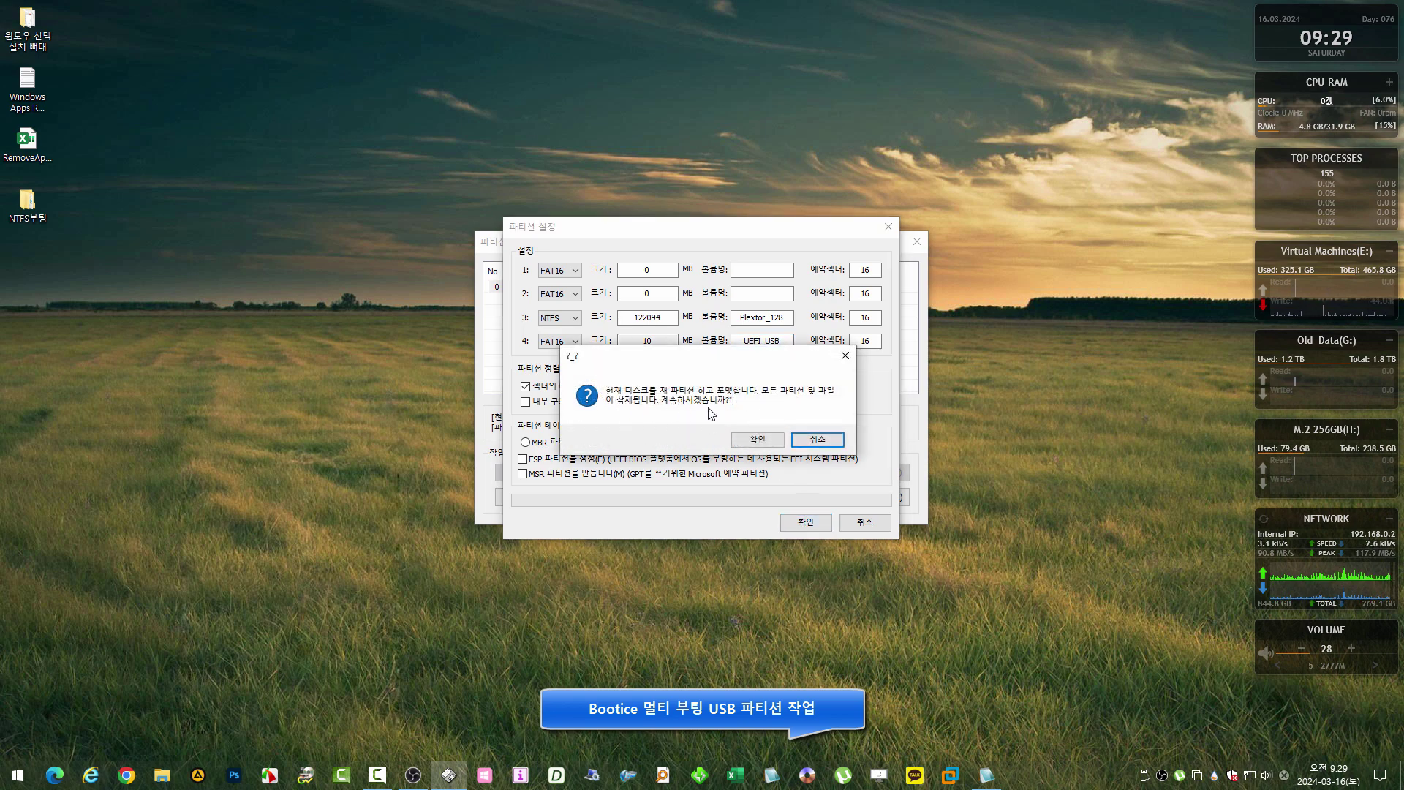
click(756, 439)
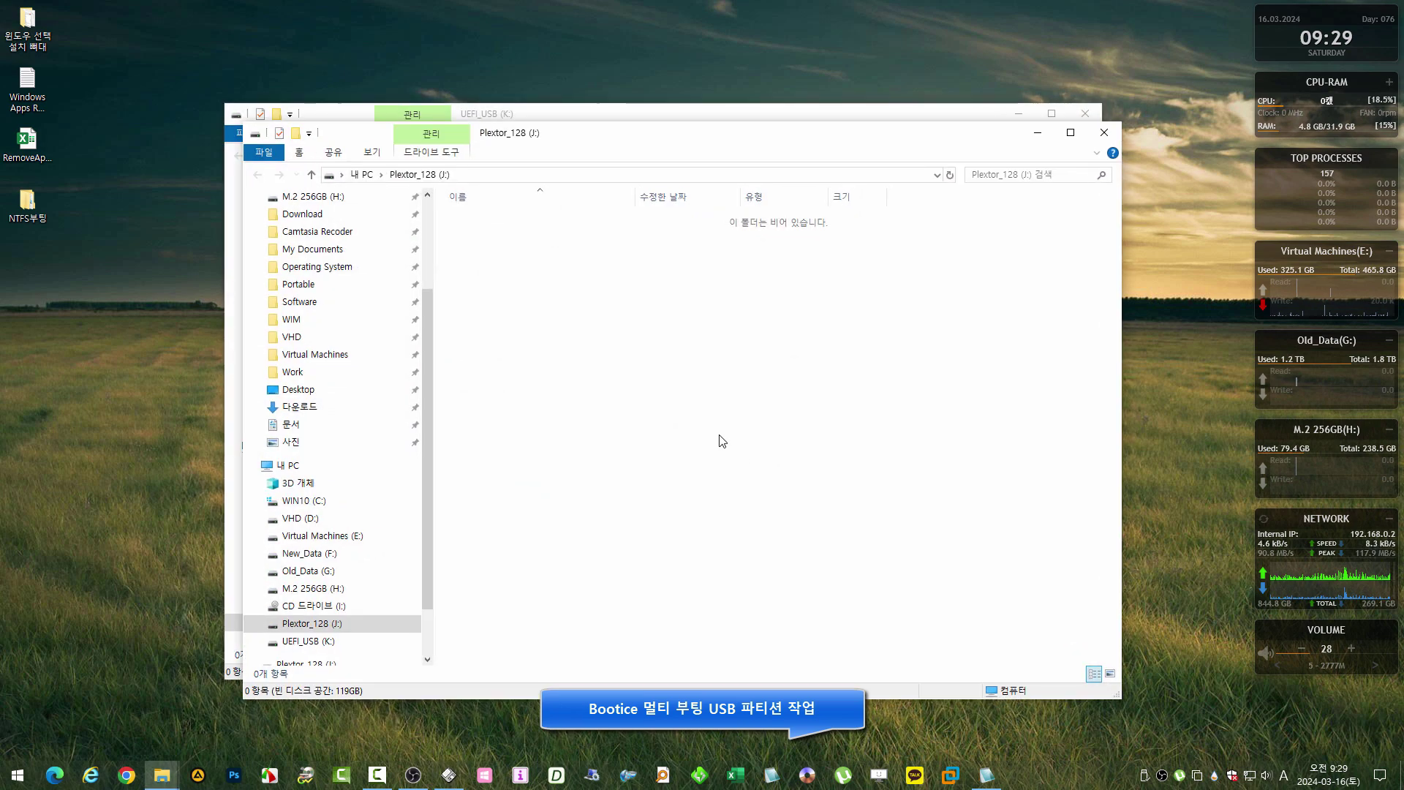
Close the new Plextor_128 folder window, list all drives under 내 PC, and exit the partition management and BOOTICE windows
click(1104, 132)
click(341, 155)
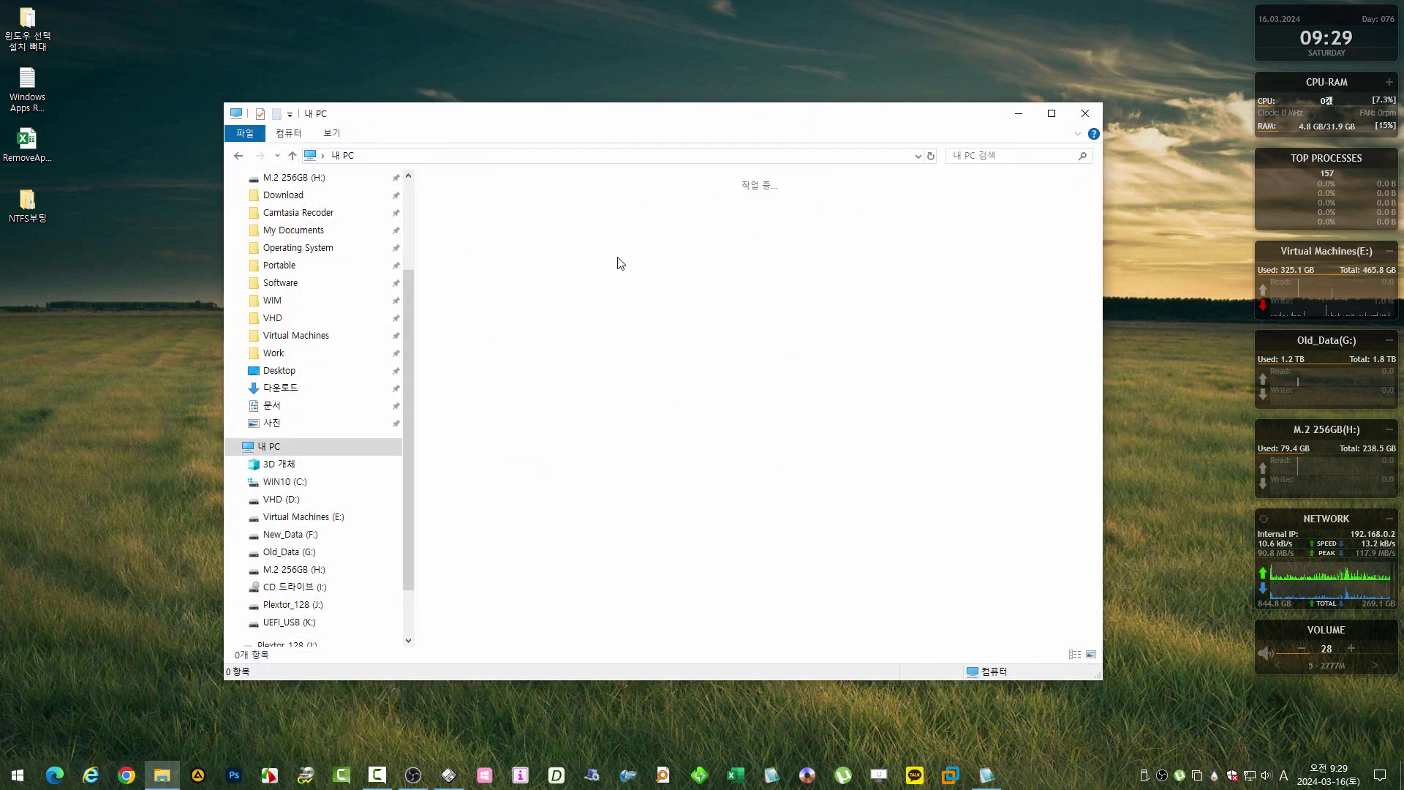
click(715, 526)
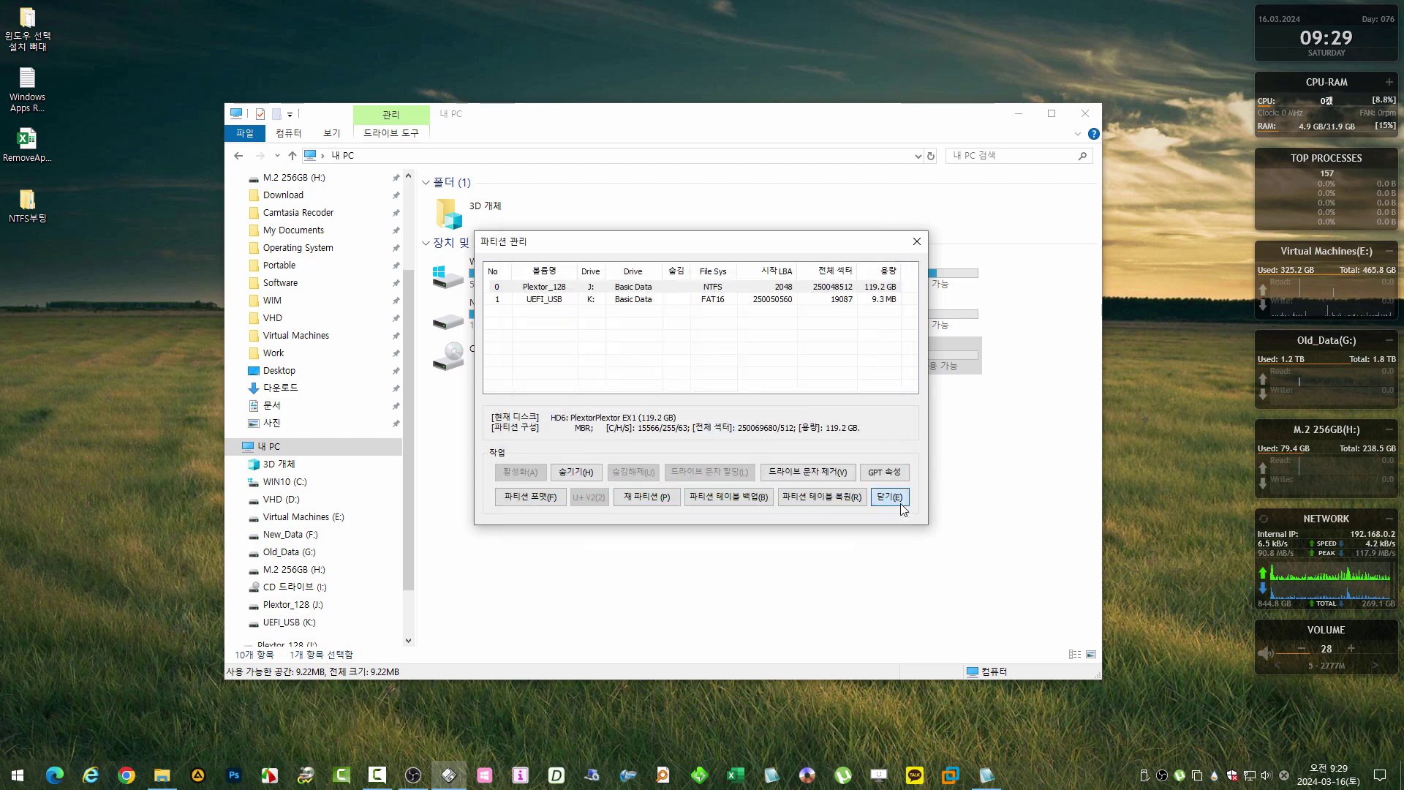
click(889, 496)
click(829, 475)
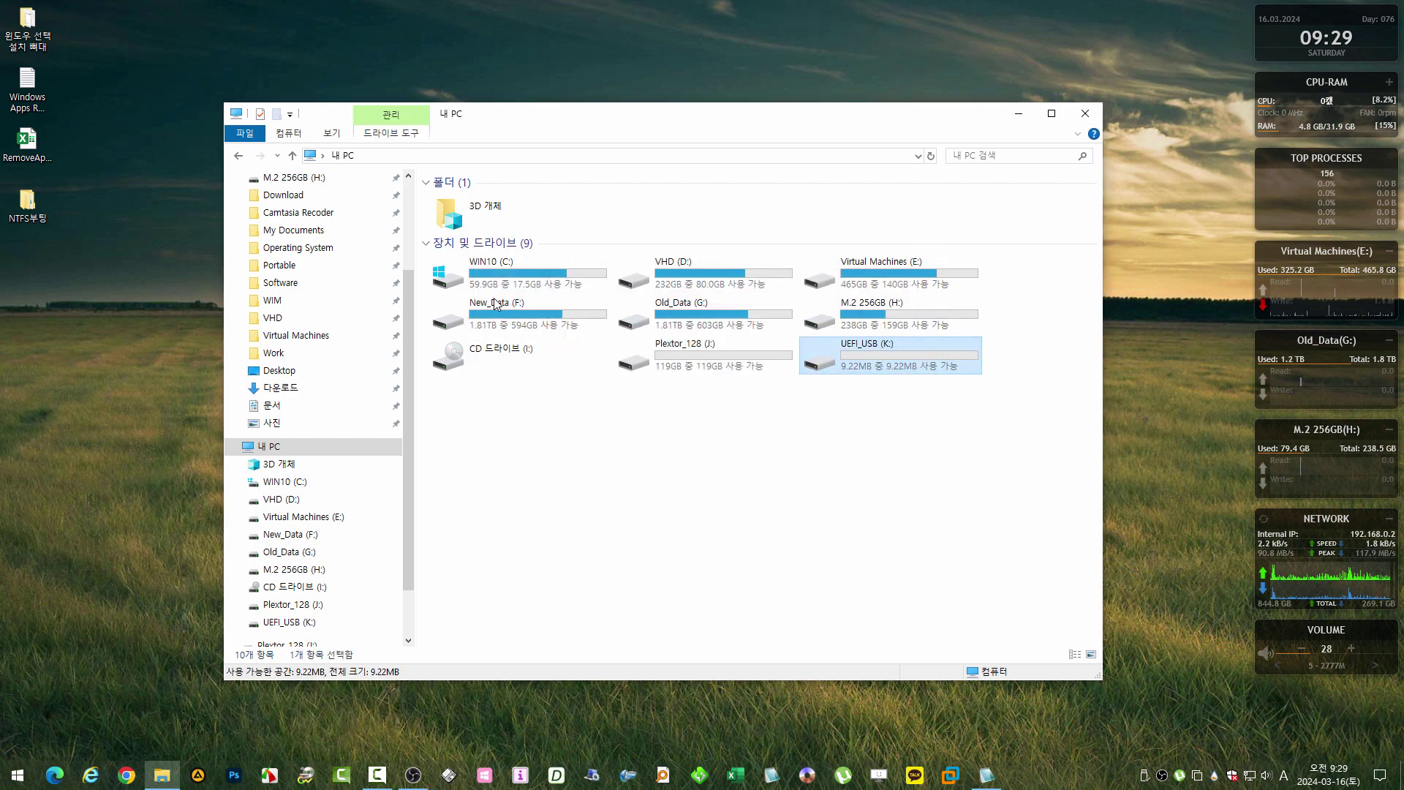
Copy the EFI folder from the desktop's NTFS부팅 folder to the UEFI_USB (K:) drive
double_click(27, 201)
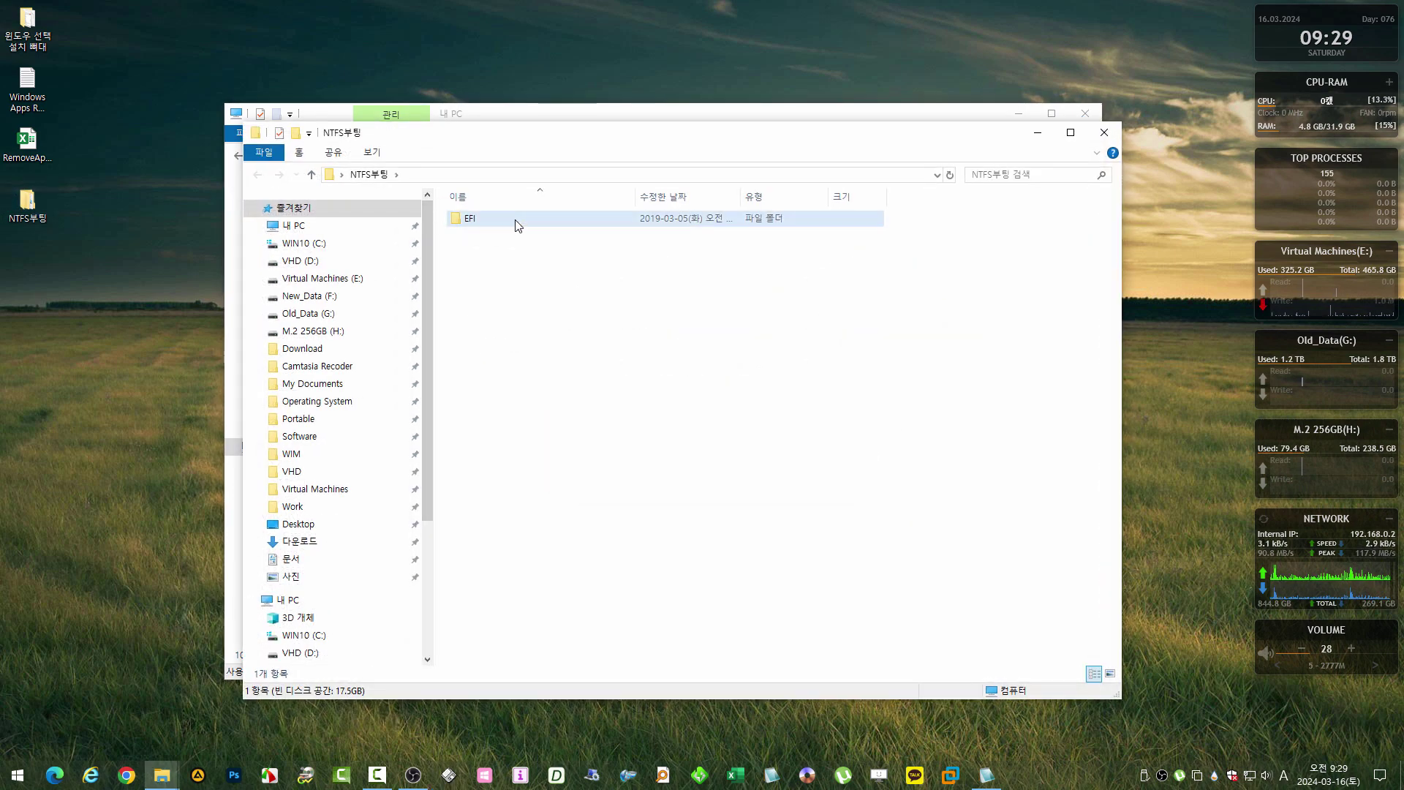
mouse_move(676, 135)
mouse_down()
mouse_move(496, 134)
mouse_move(592, 110)
mouse_move(679, 110)
mouse_up()
click(945, 363)
double_click(945, 363)
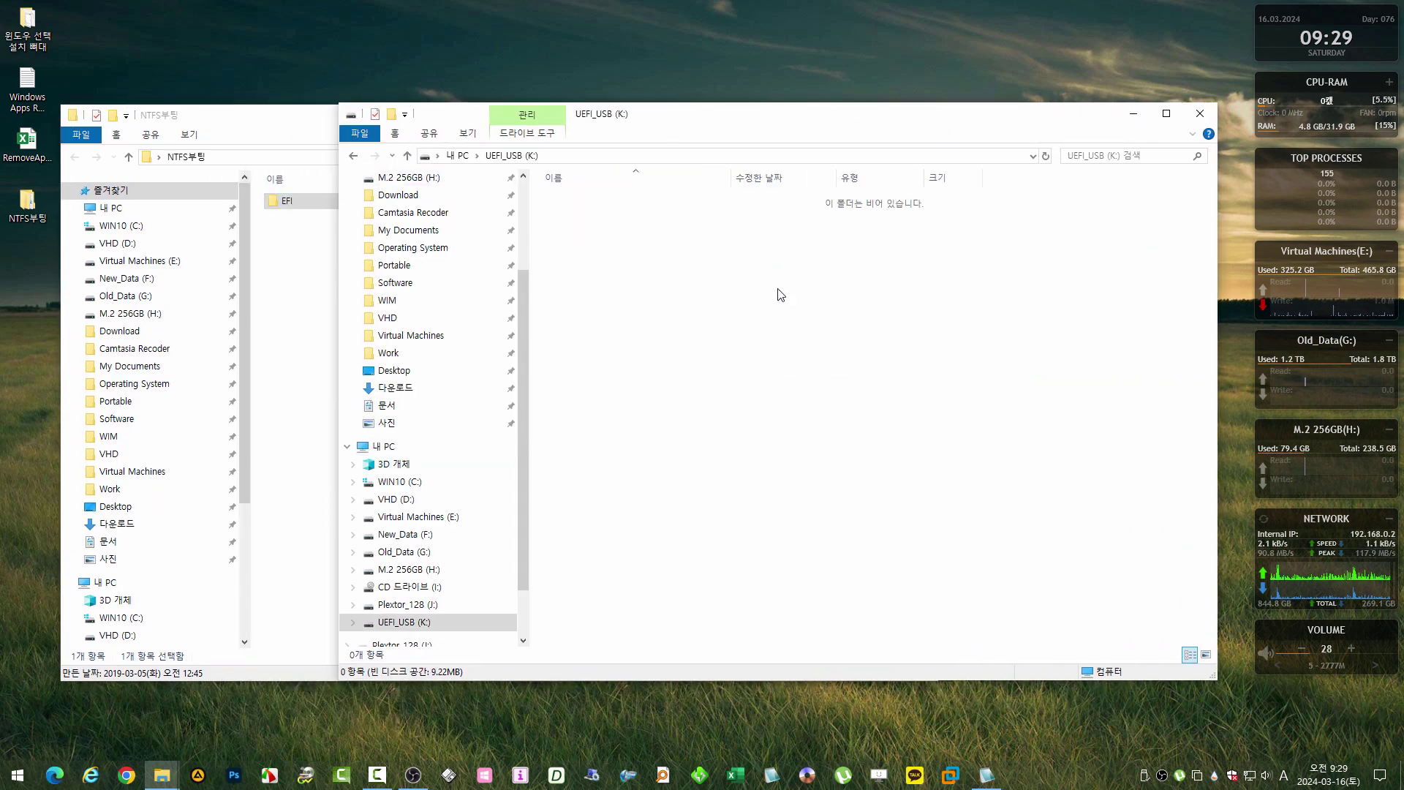
key(ctrl+v)
Return to the 내 PC drive list, close the NTFS부팅 folder window, and reposition the remaining window
click(355, 155)
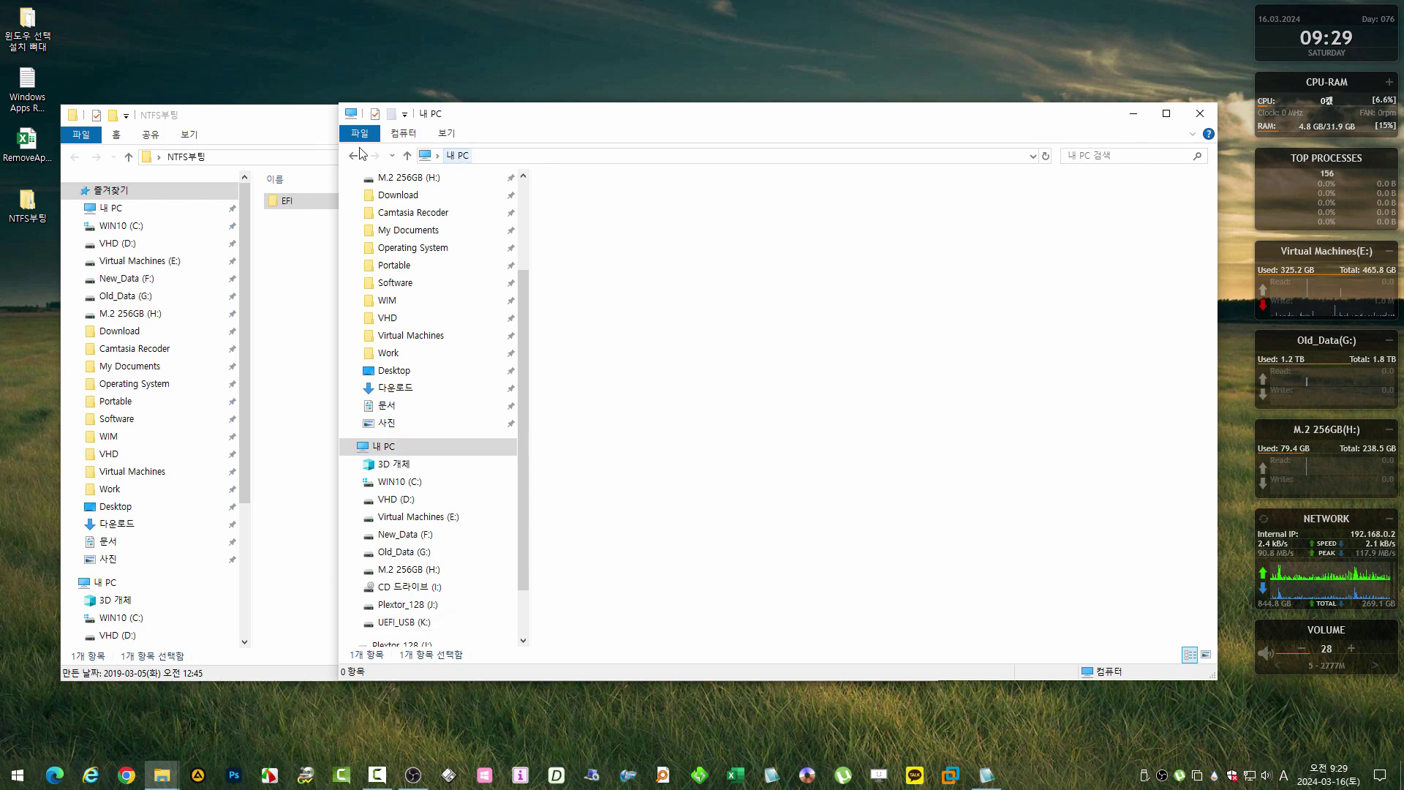
click(298, 135)
click(936, 111)
drag(949, 119, 816, 122)
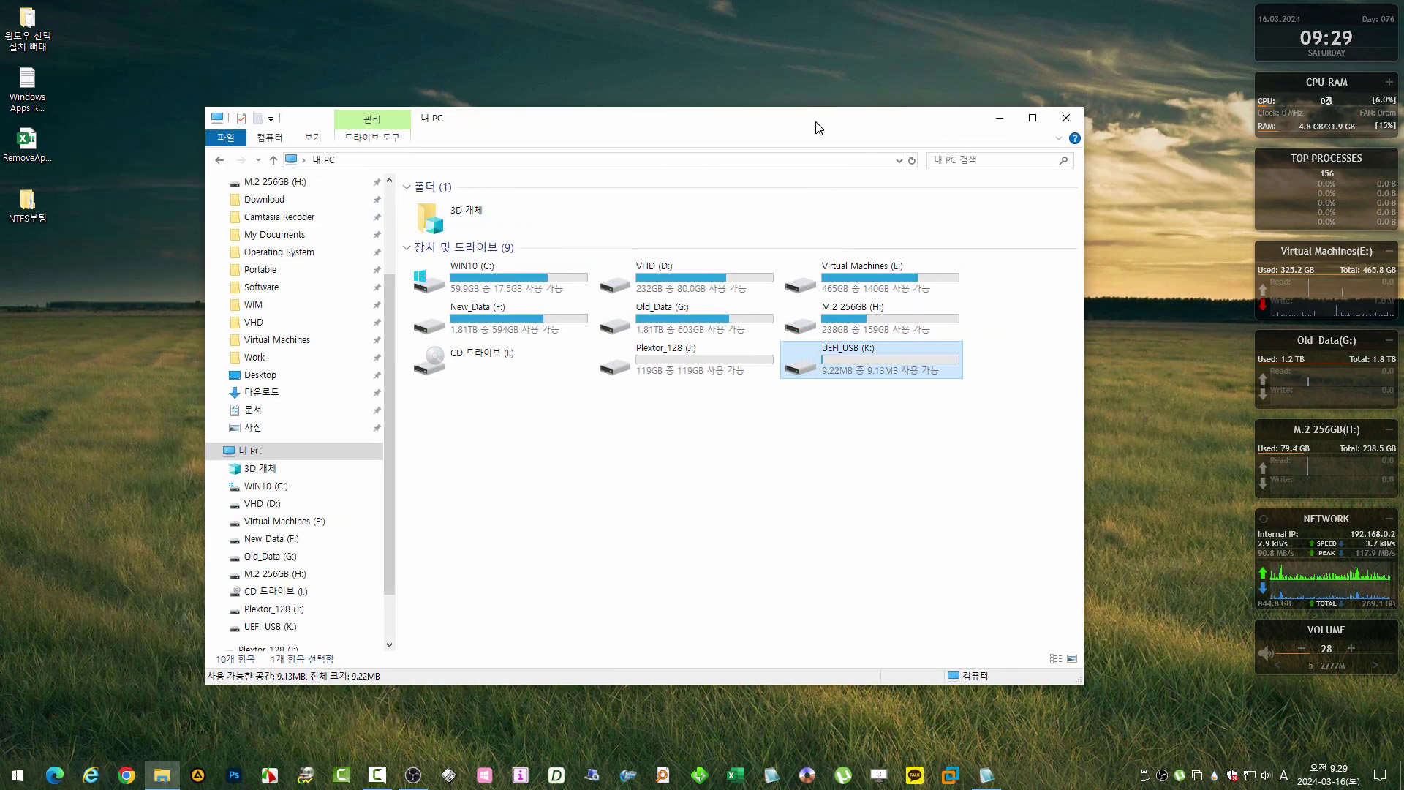
Open Windows_MultiUSB_Backup_Tools_뼈대_2024.03.iso from the Virtual Machines (E:) drive in UltraISO
double_click(825, 293)
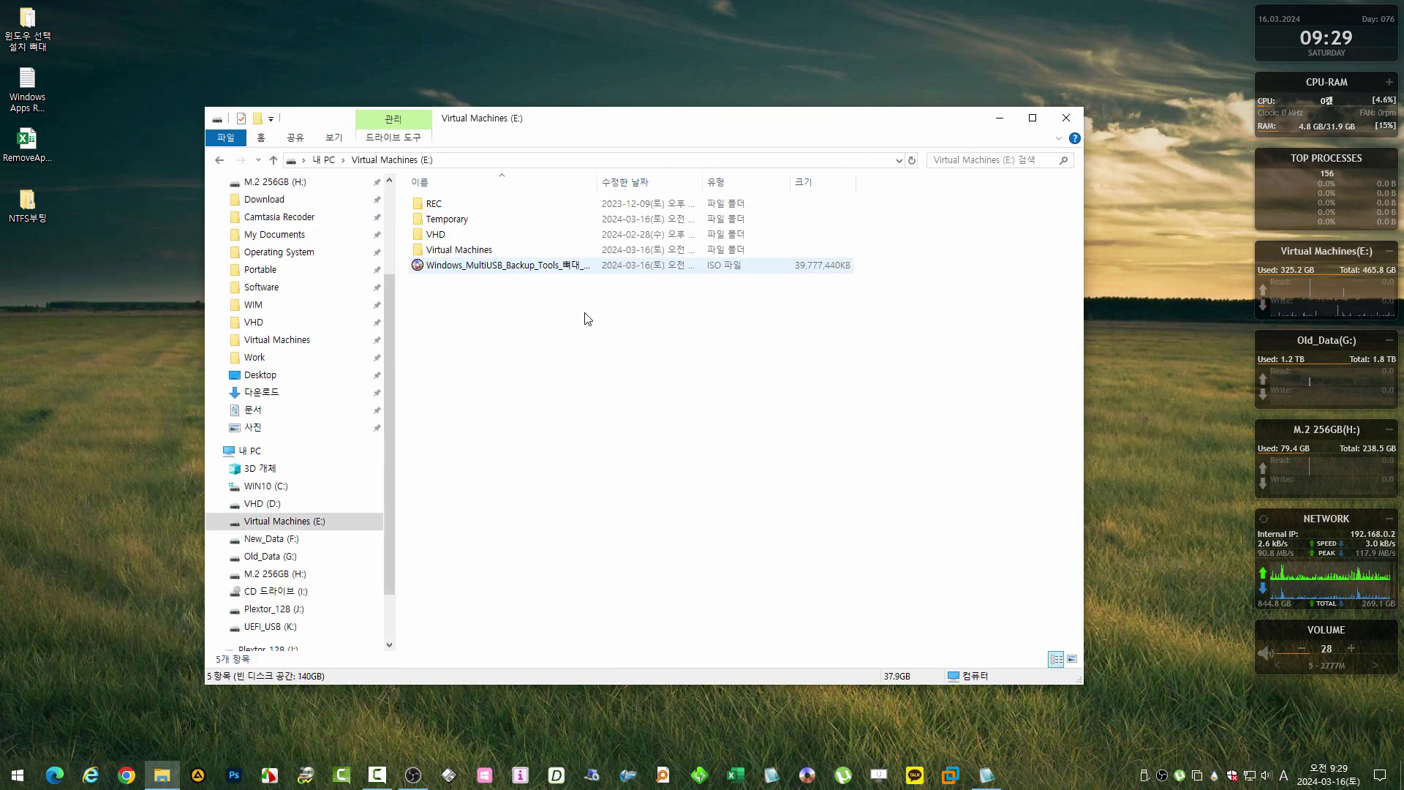
drag(602, 188, 623, 187)
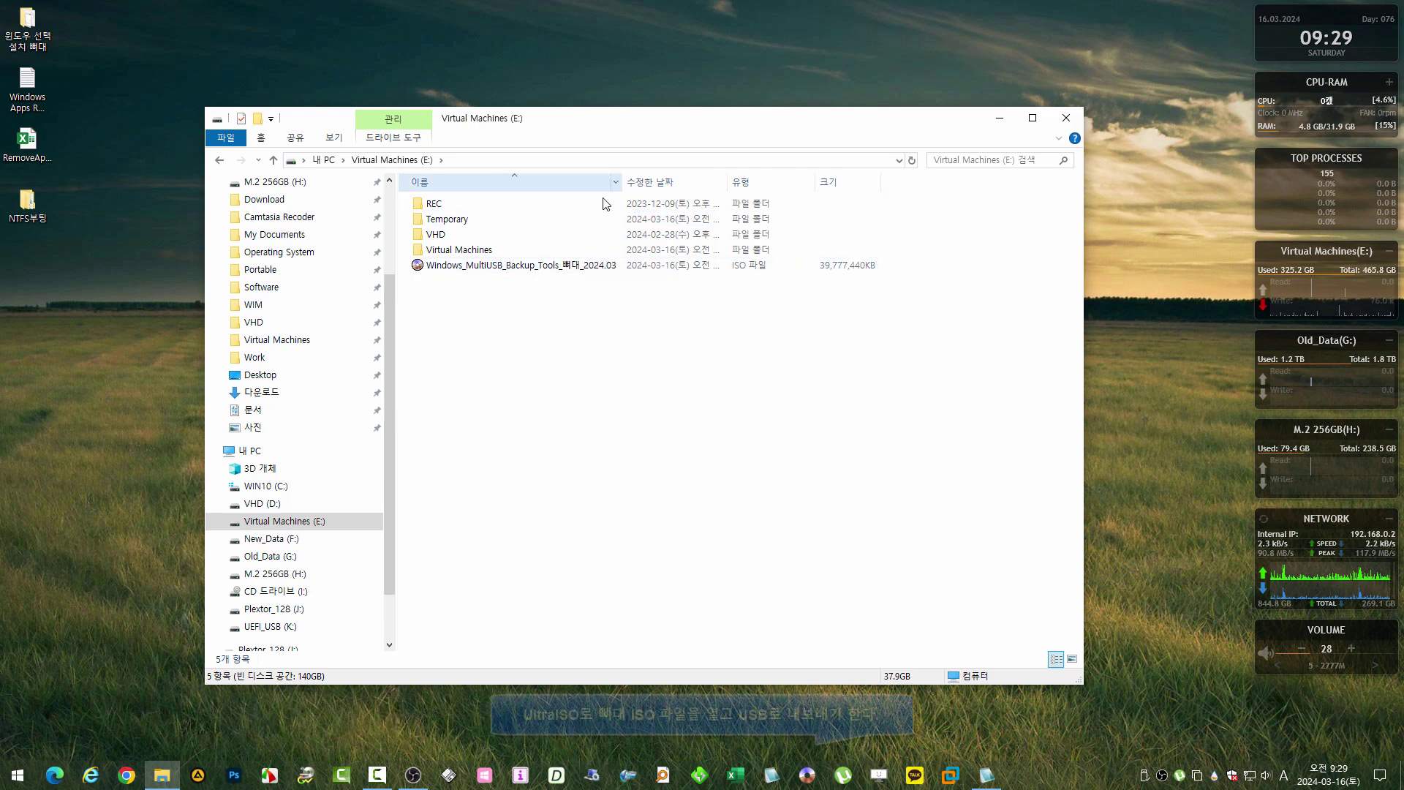
double_click(606, 265)
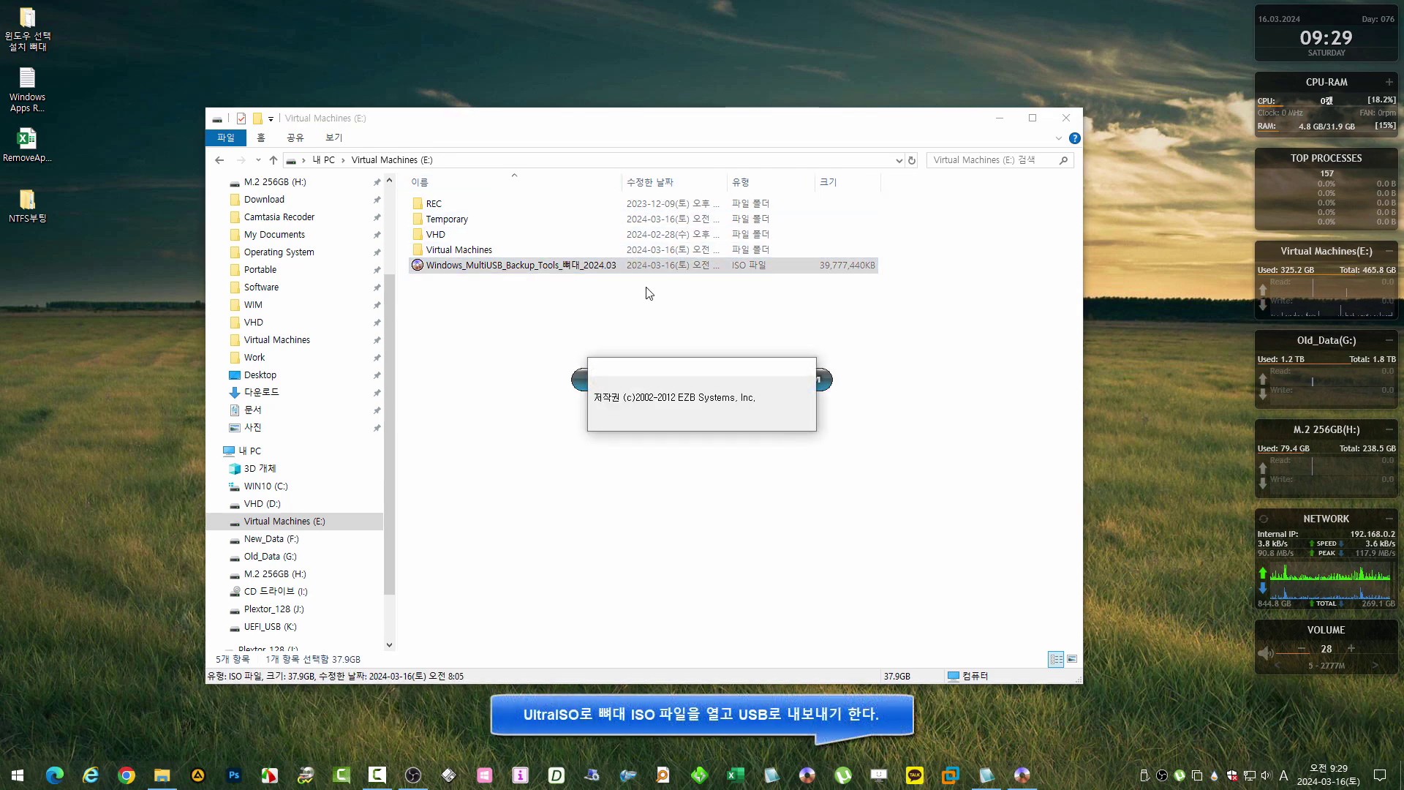
Extract all files of the ISO image to the Plextor_128 (J:) drive, and close the Explorer and UltraISO windows
click(385, 617)
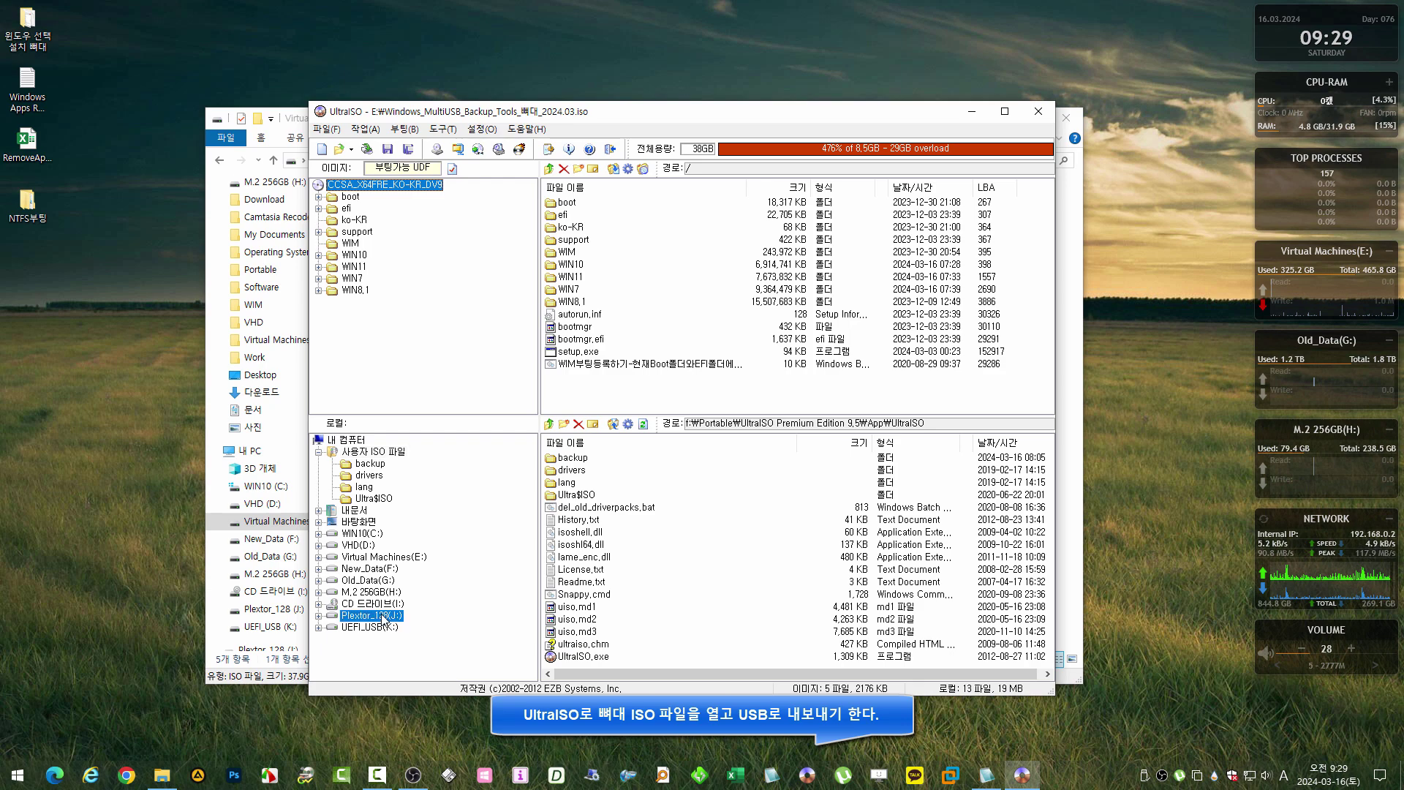
click(627, 169)
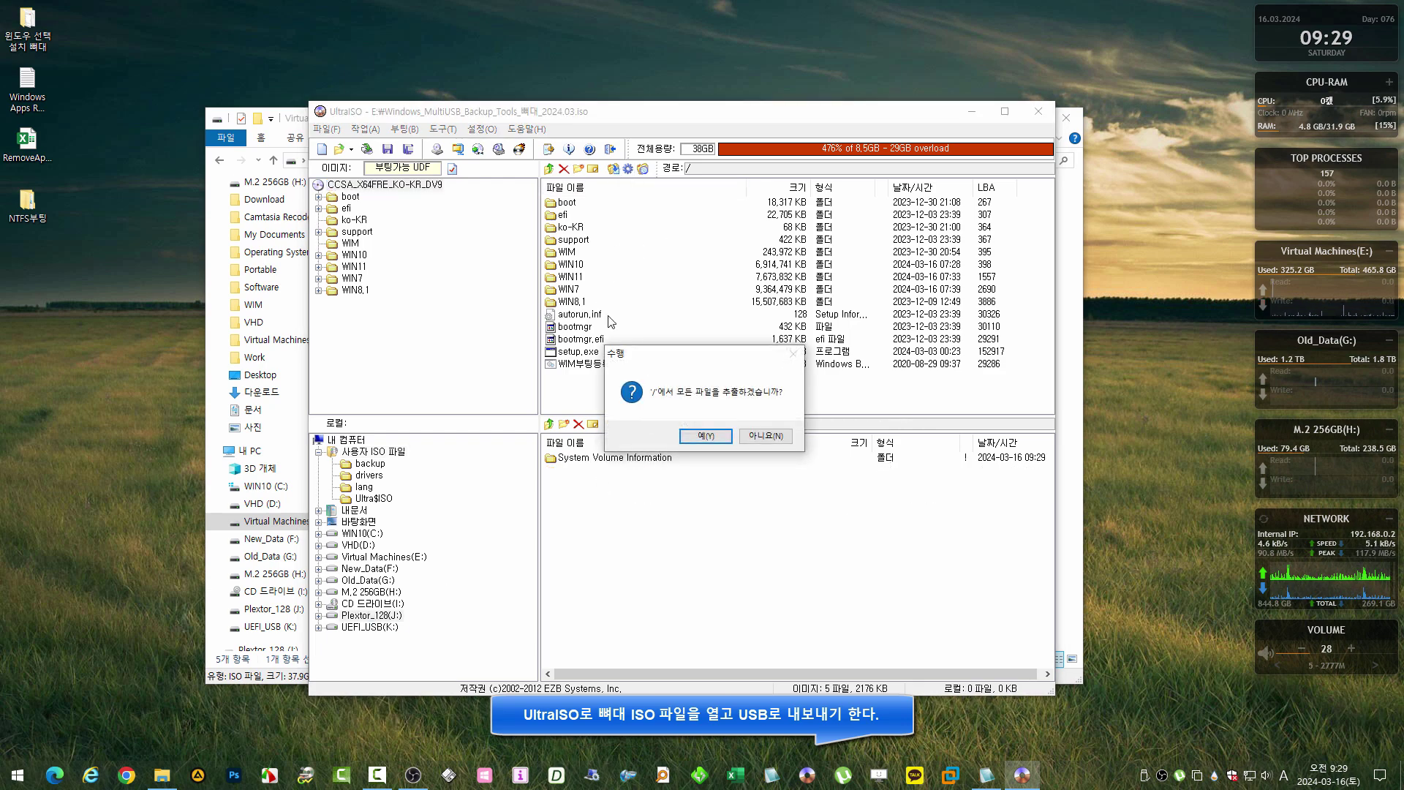
click(694, 437)
click(1077, 115)
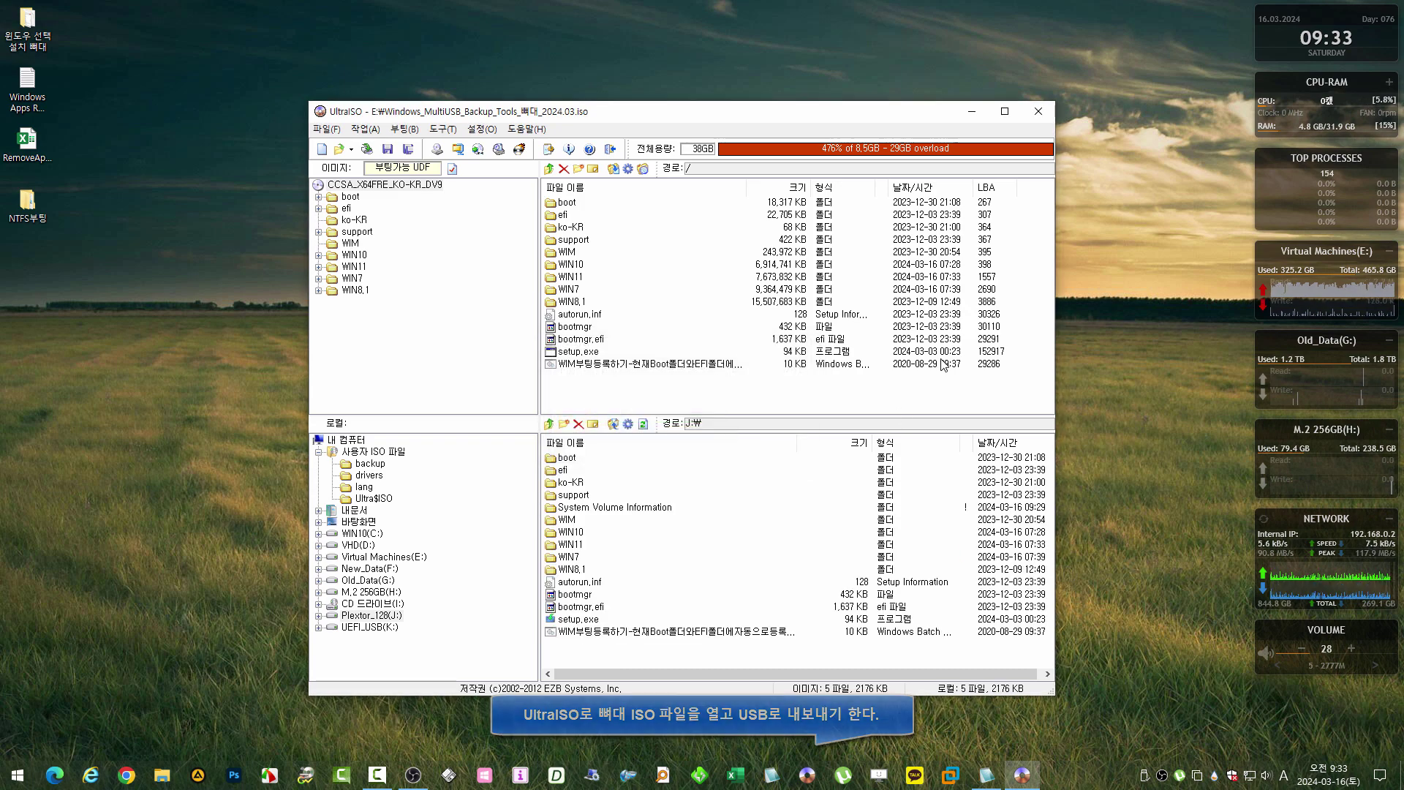
click(1038, 111)
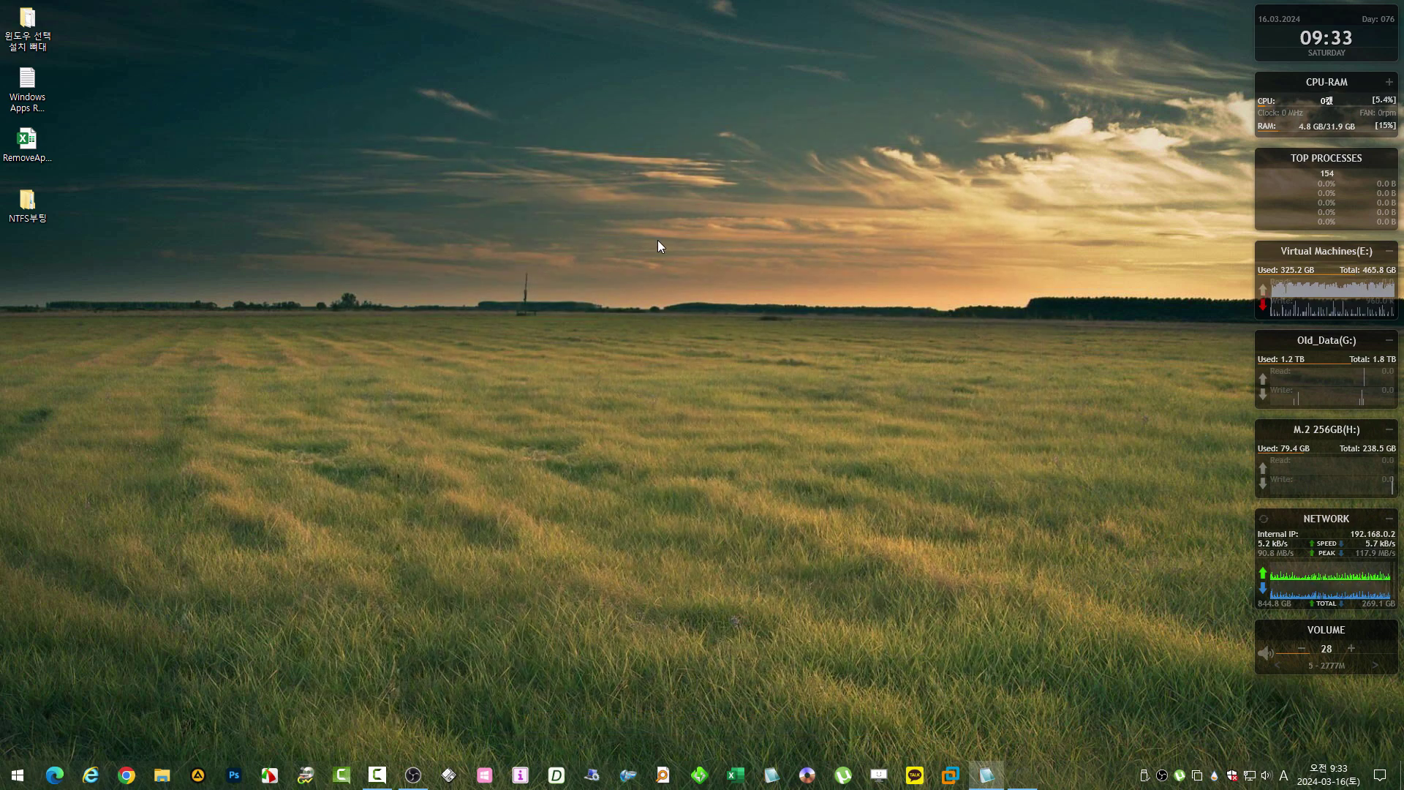
Check the used and free space in the properties of the Plextor_128 (J:) drive
click(164, 777)
click(722, 369)
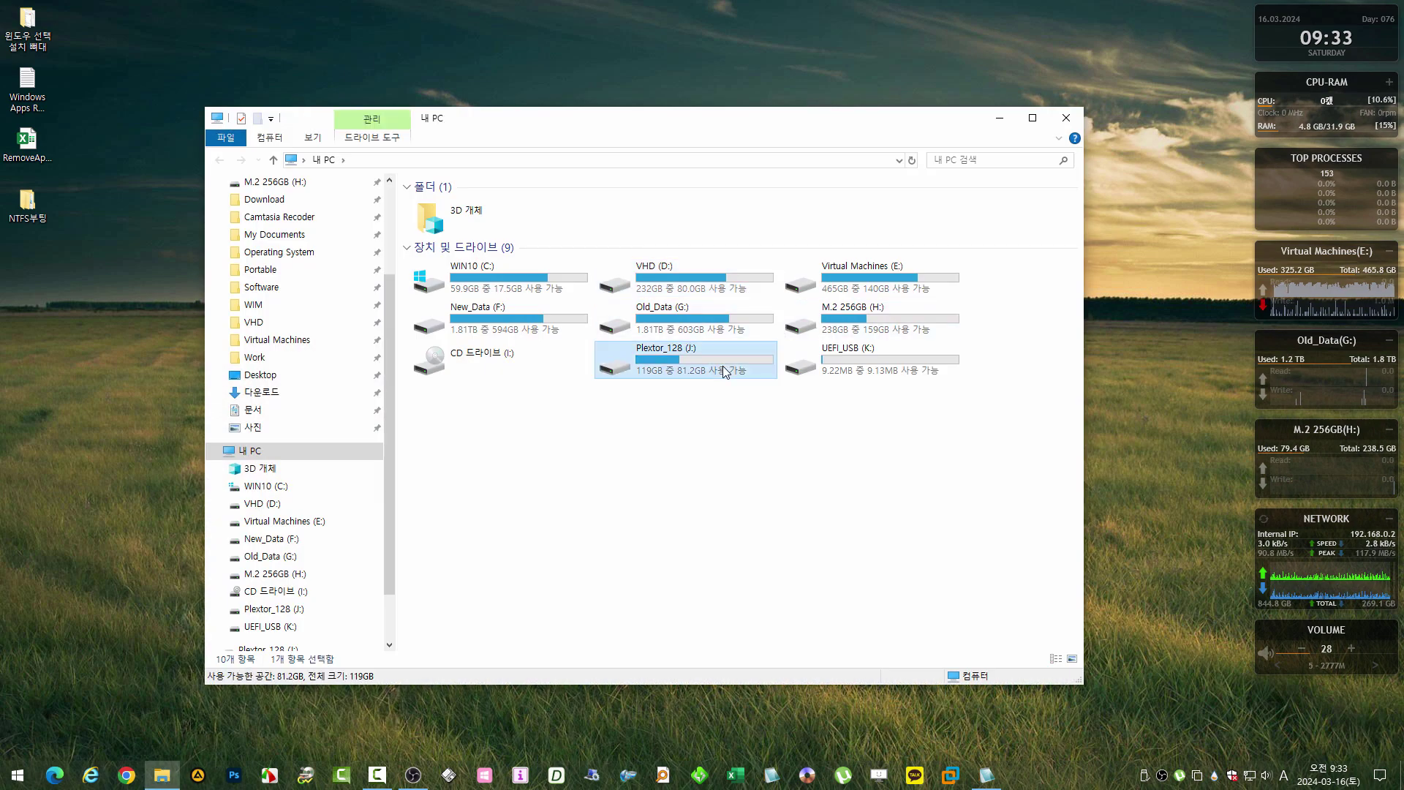
right_click(723, 366)
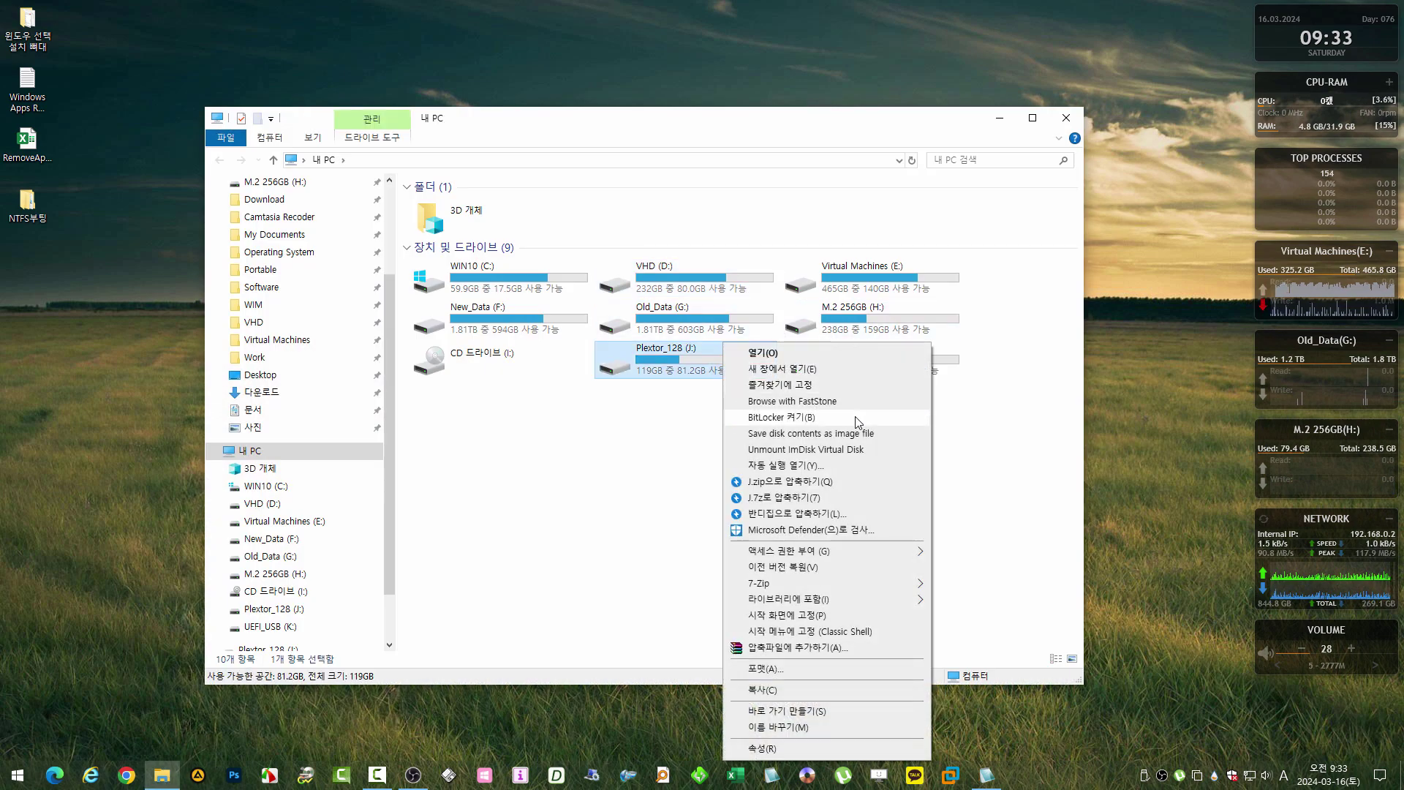
key(r)
drag(965, 348, 1013, 275)
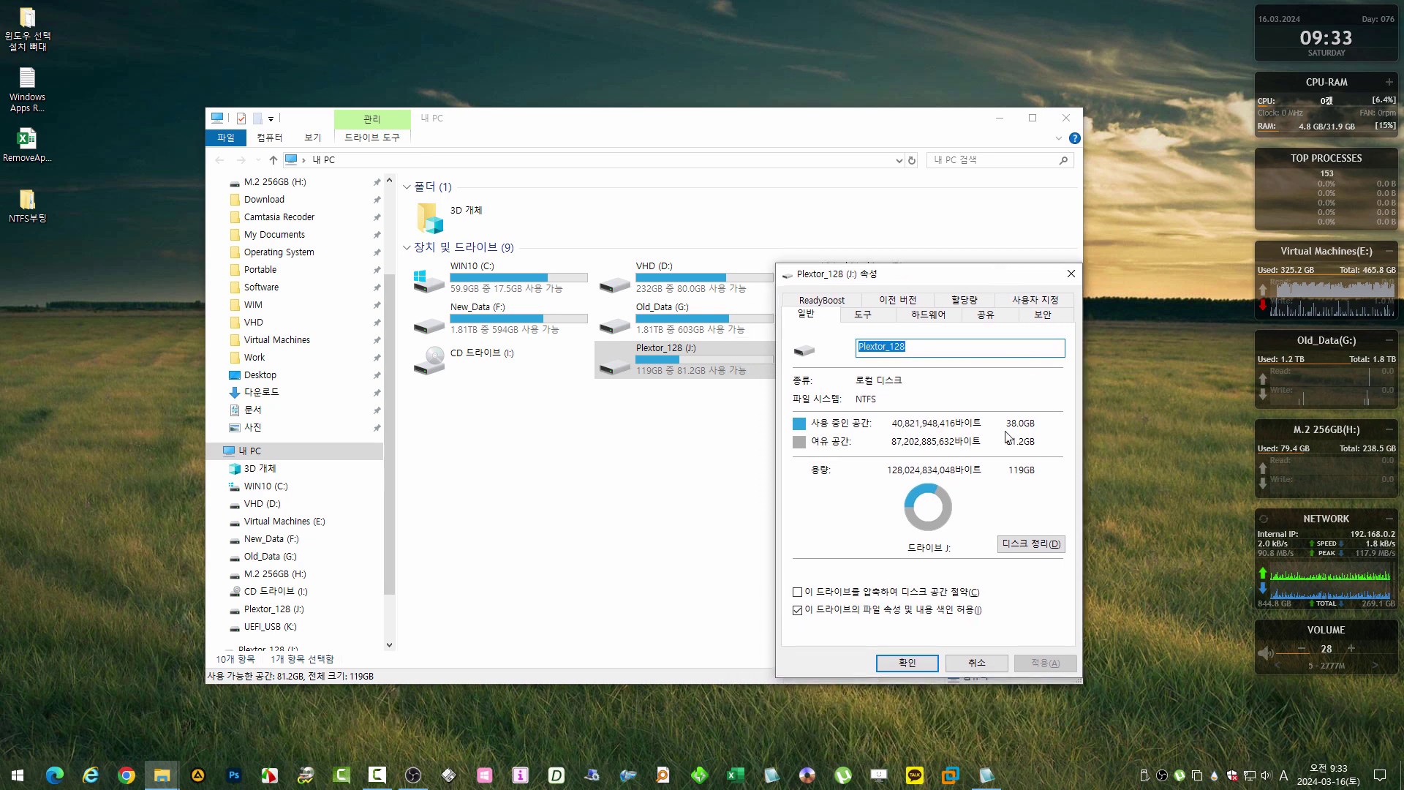
key(Escape)
Examine the install and boot WIM files in WIN7\sources on Plextor_128 (J:), and return to the drive's root
double_click(694, 368)
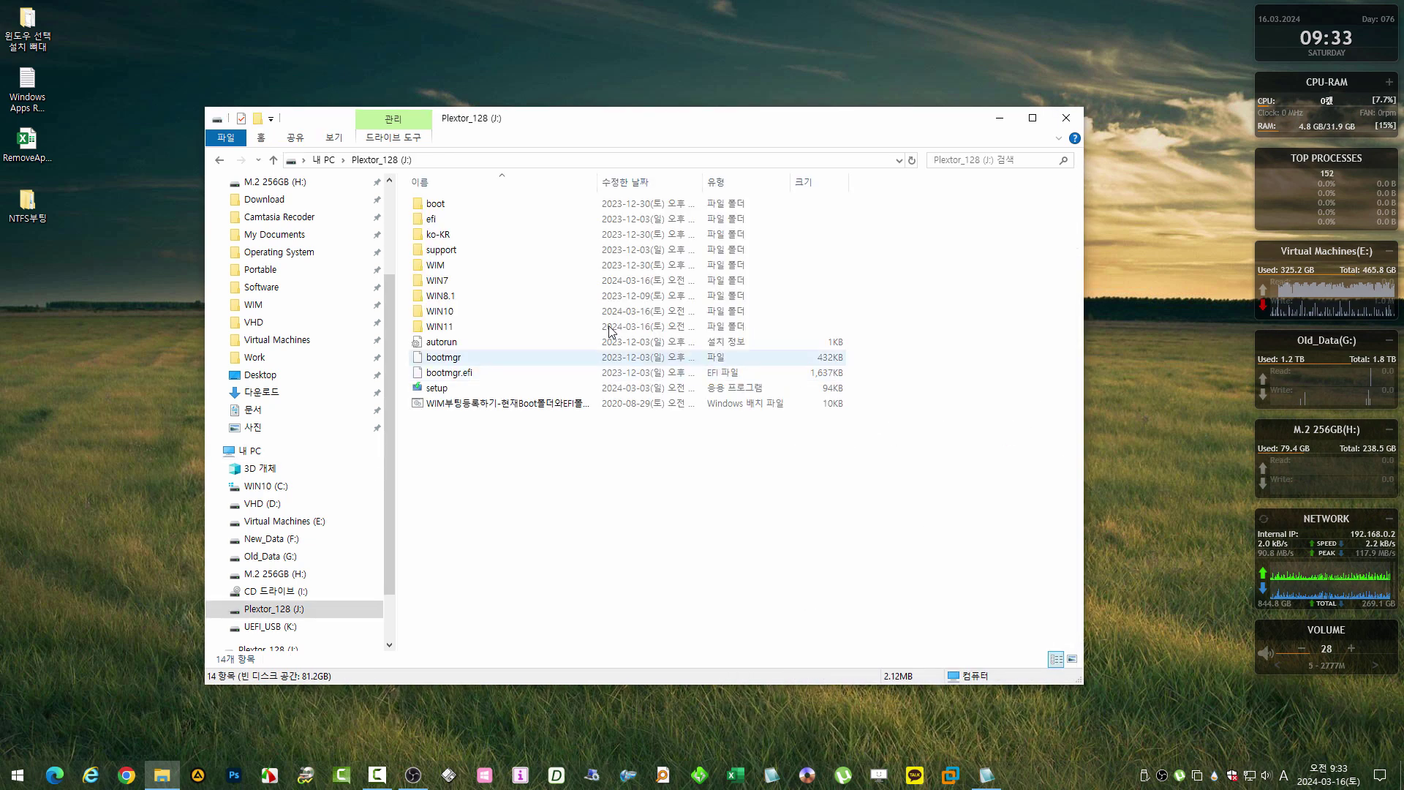
double_click(525, 285)
double_click(524, 205)
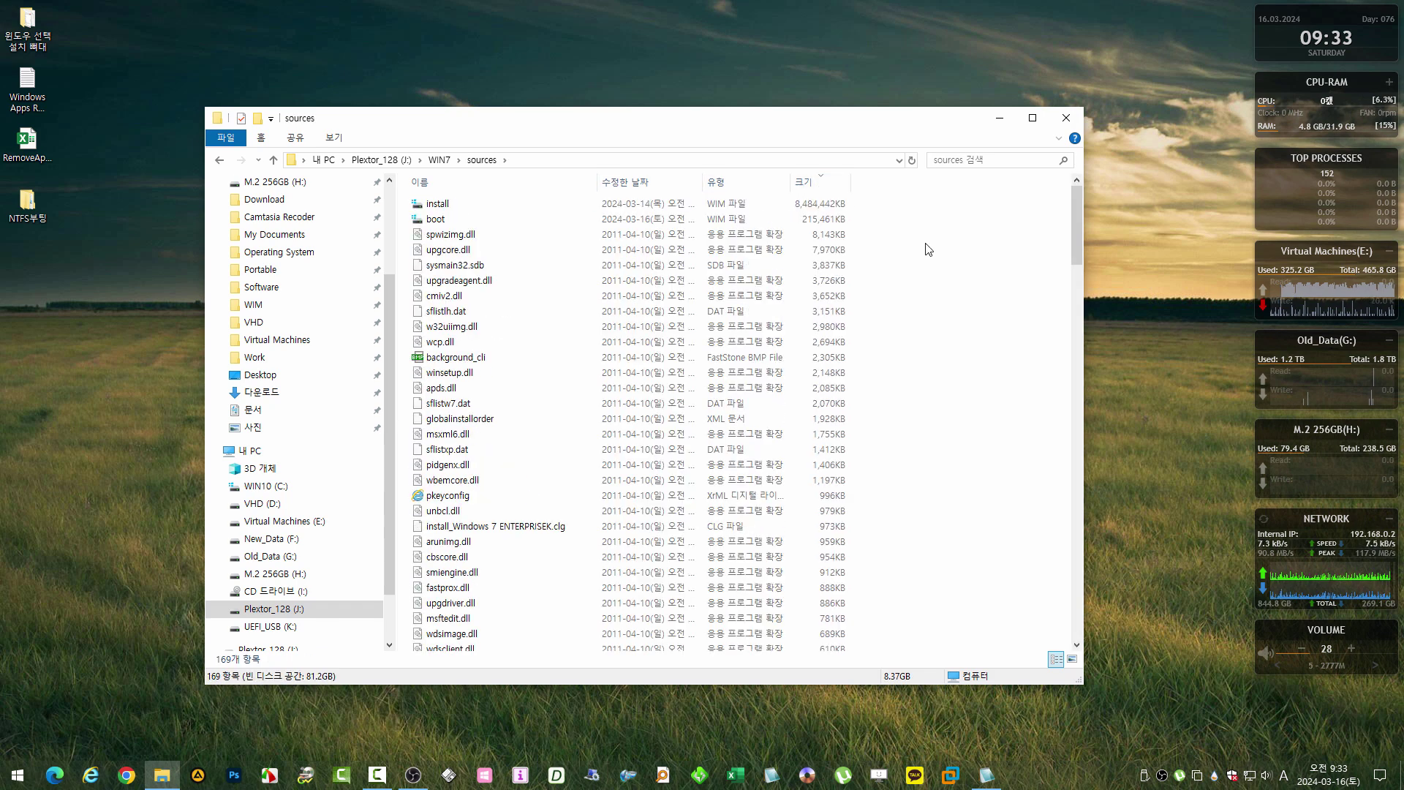
key(BackSpace)
key(BackSpace)
Examine the WIM files in WIN8.1\sources with the largest files listed first, and return to the drive's root
key(Down)
key(Return)
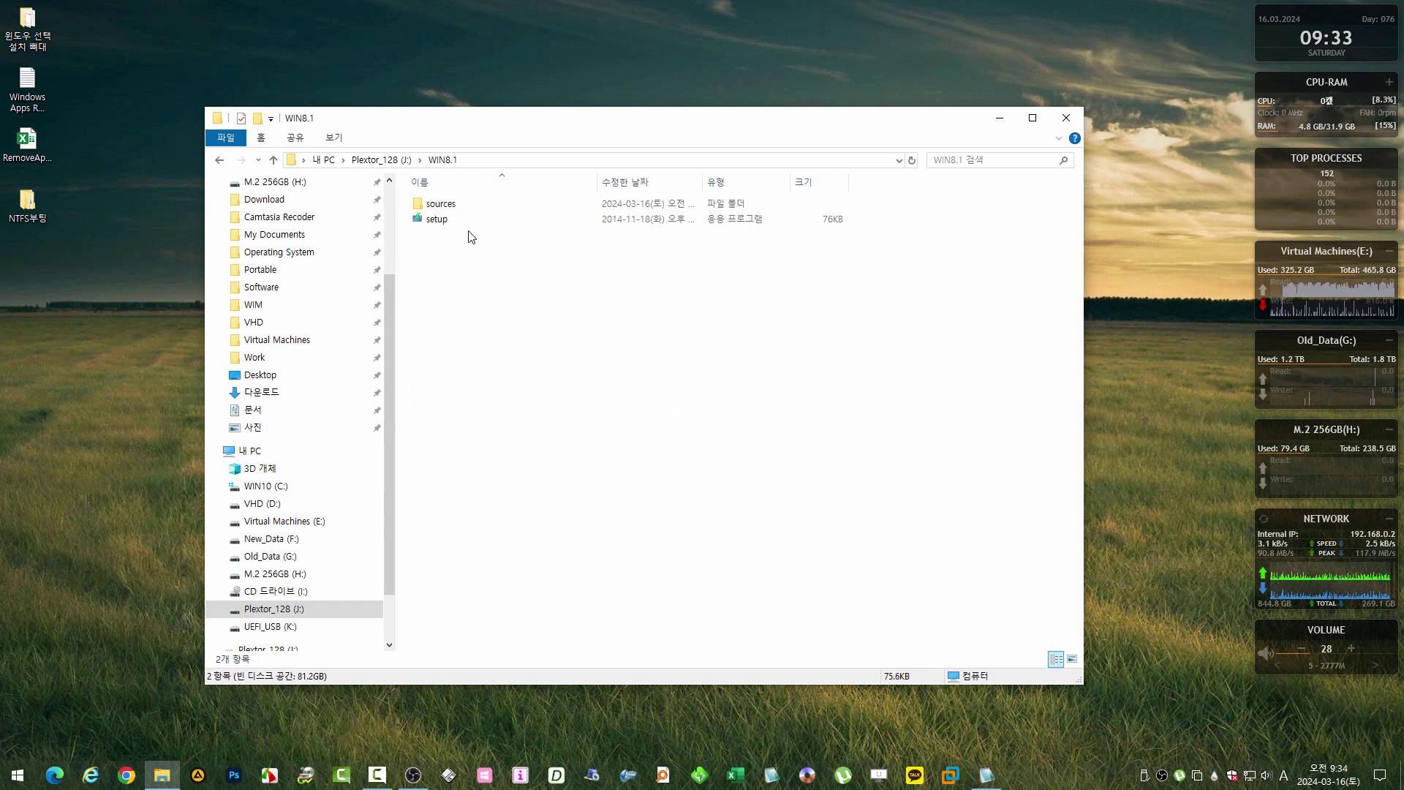
key(Return)
click(819, 182)
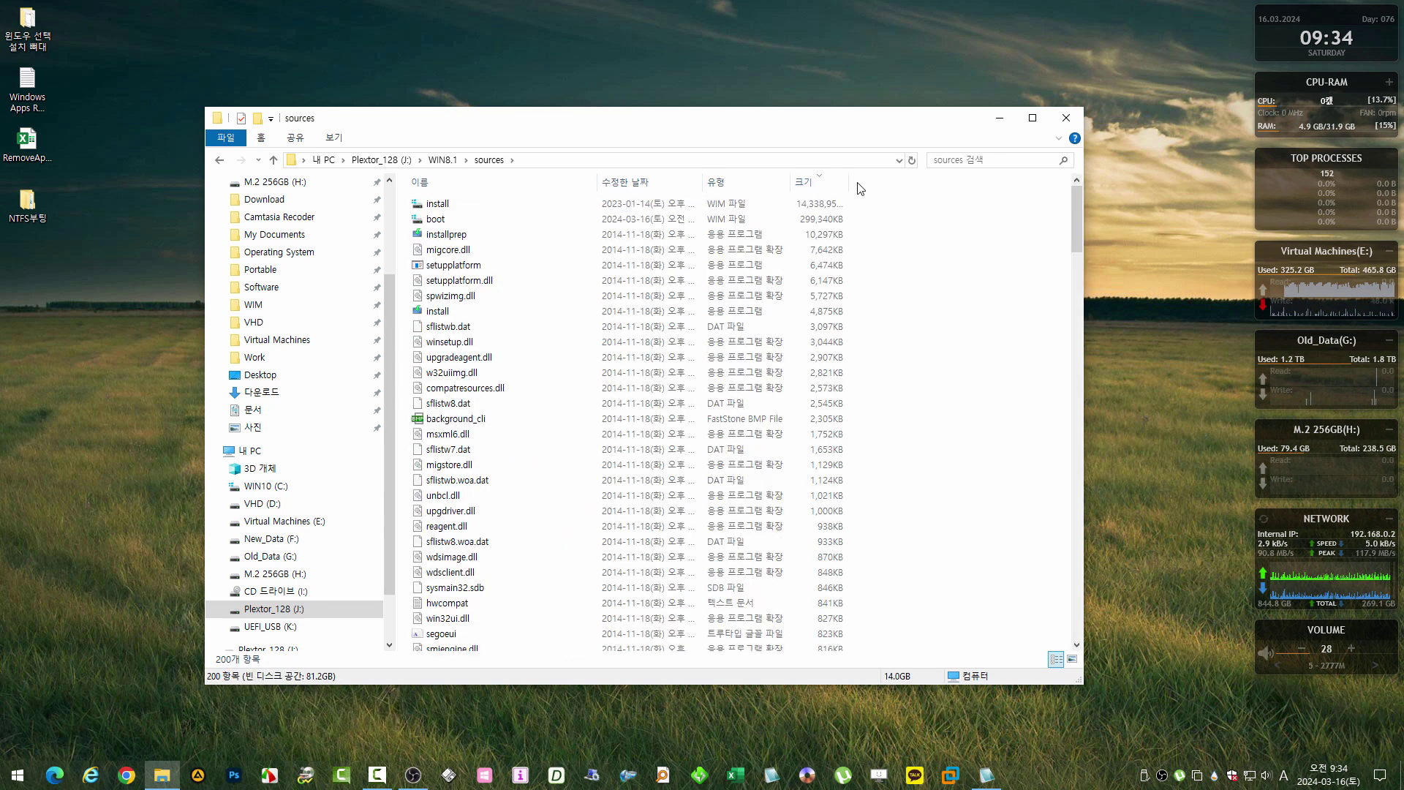
click(381, 159)
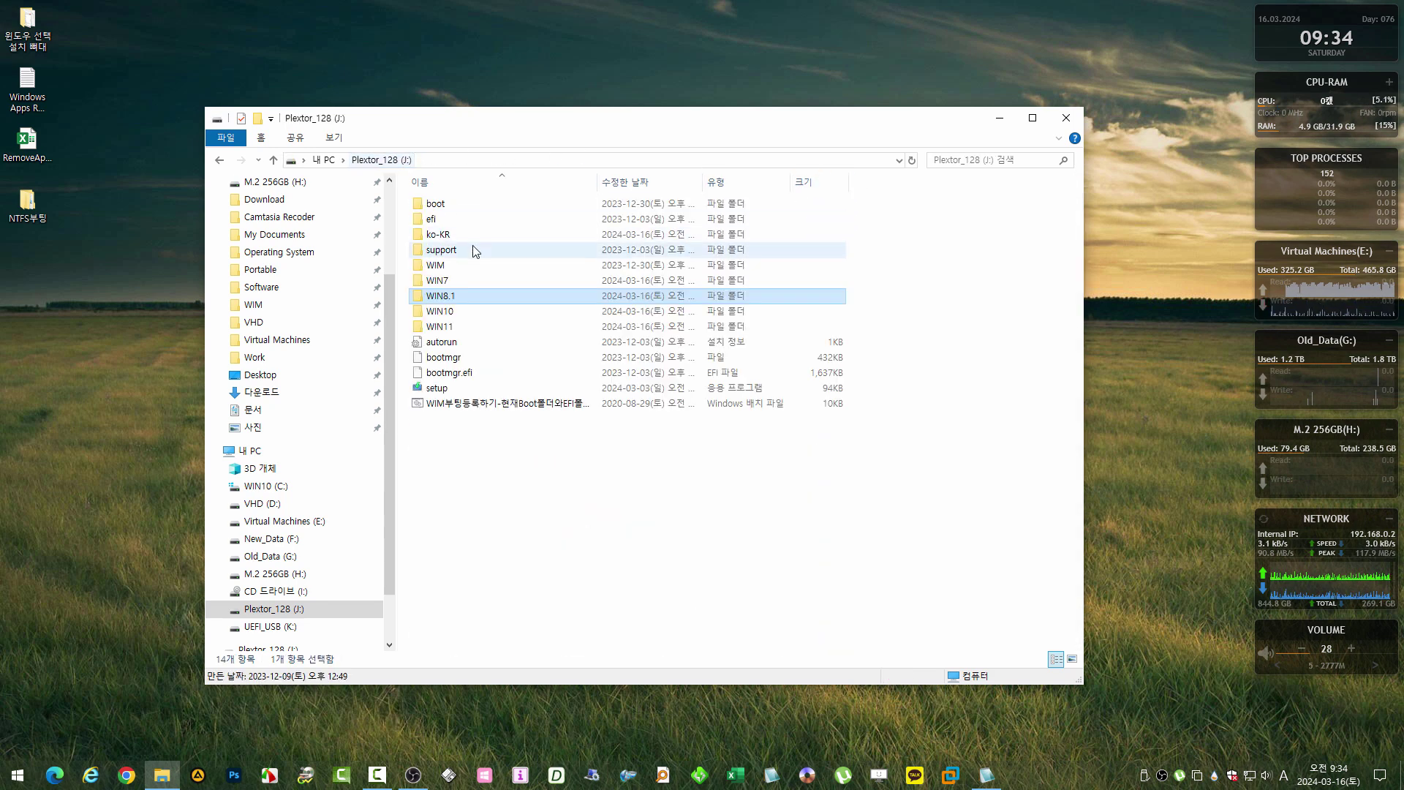
Examine the WIM files in WIN10\sources with the largest files listed first, and return to the drive's root
key(Return)
key(BackSpace)
key(Down)
key(Return)
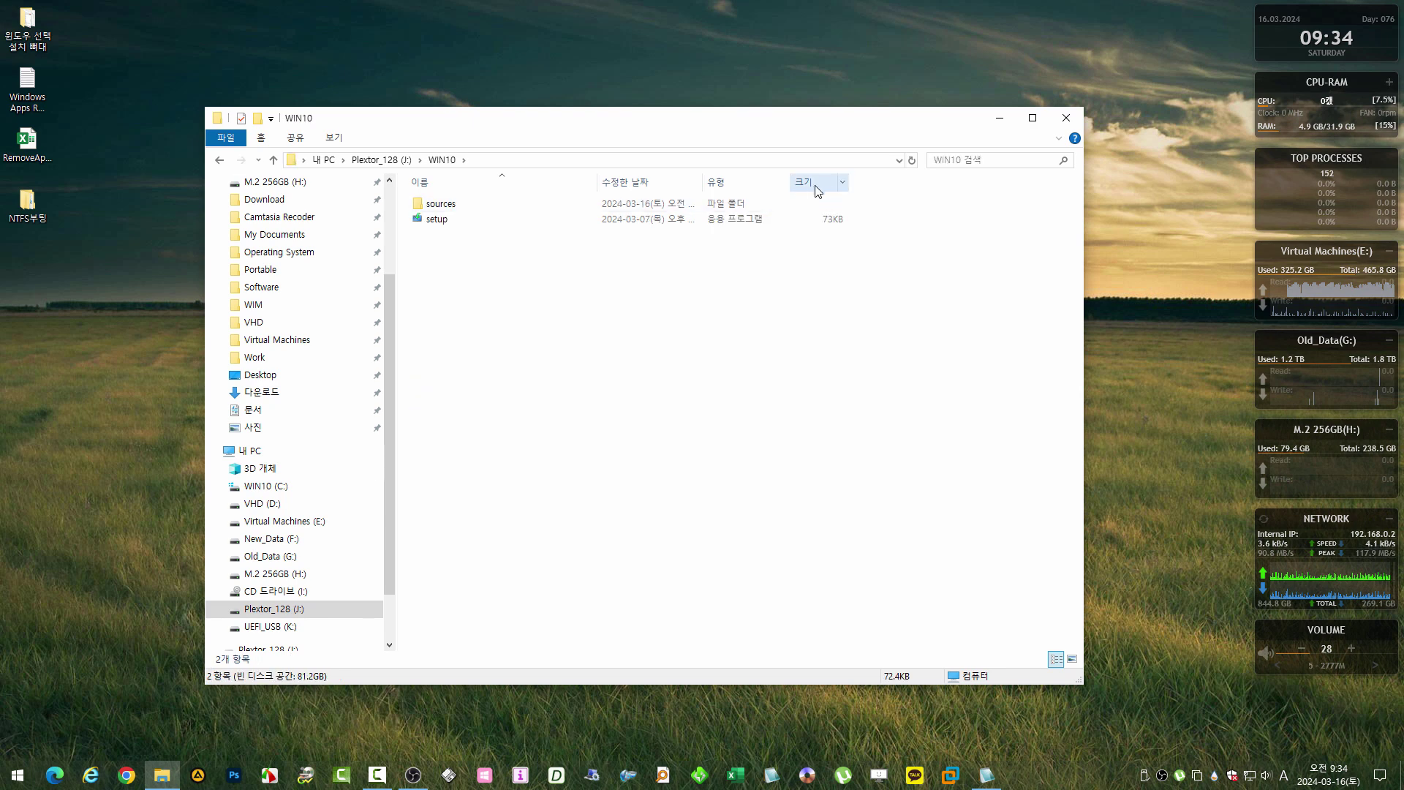
double_click(515, 205)
click(811, 181)
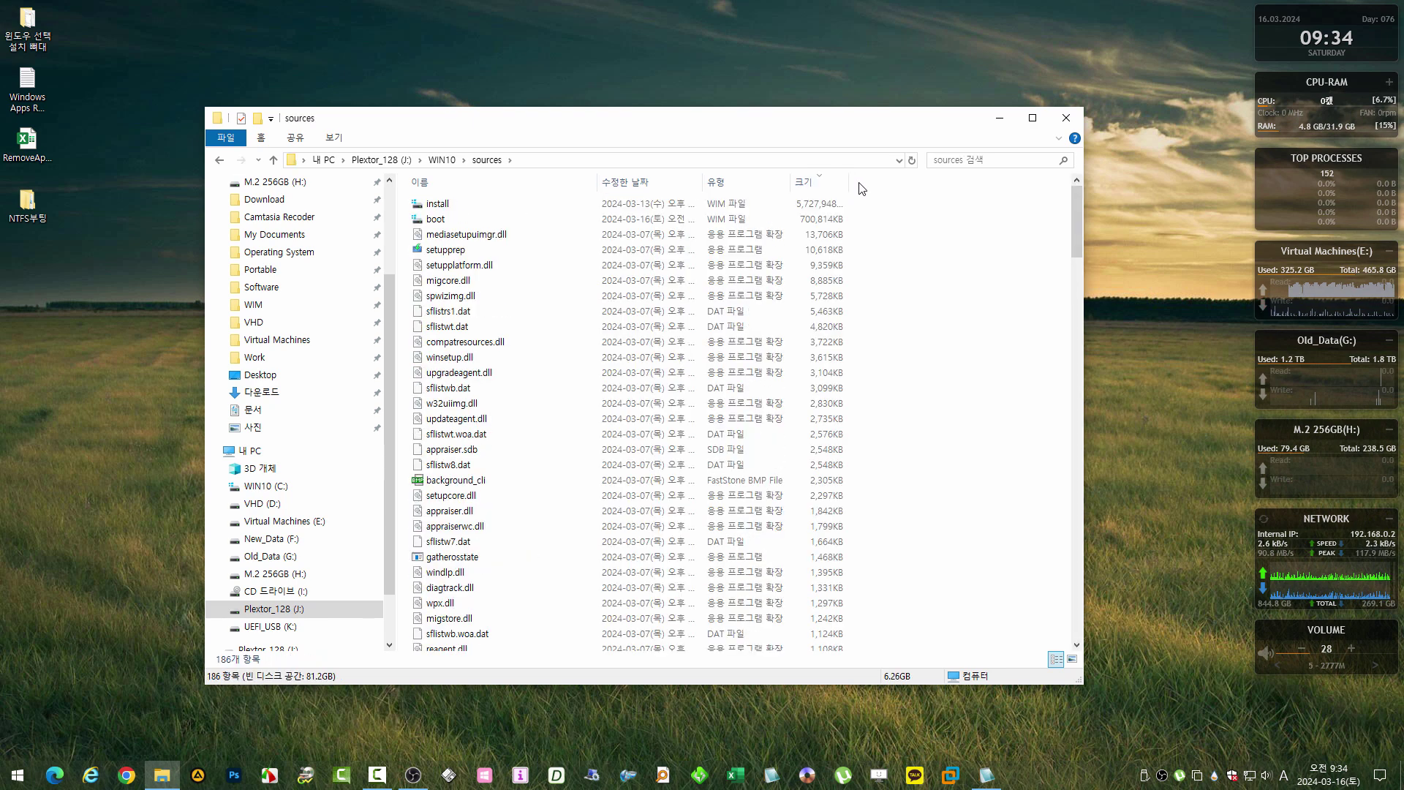
click(381, 159)
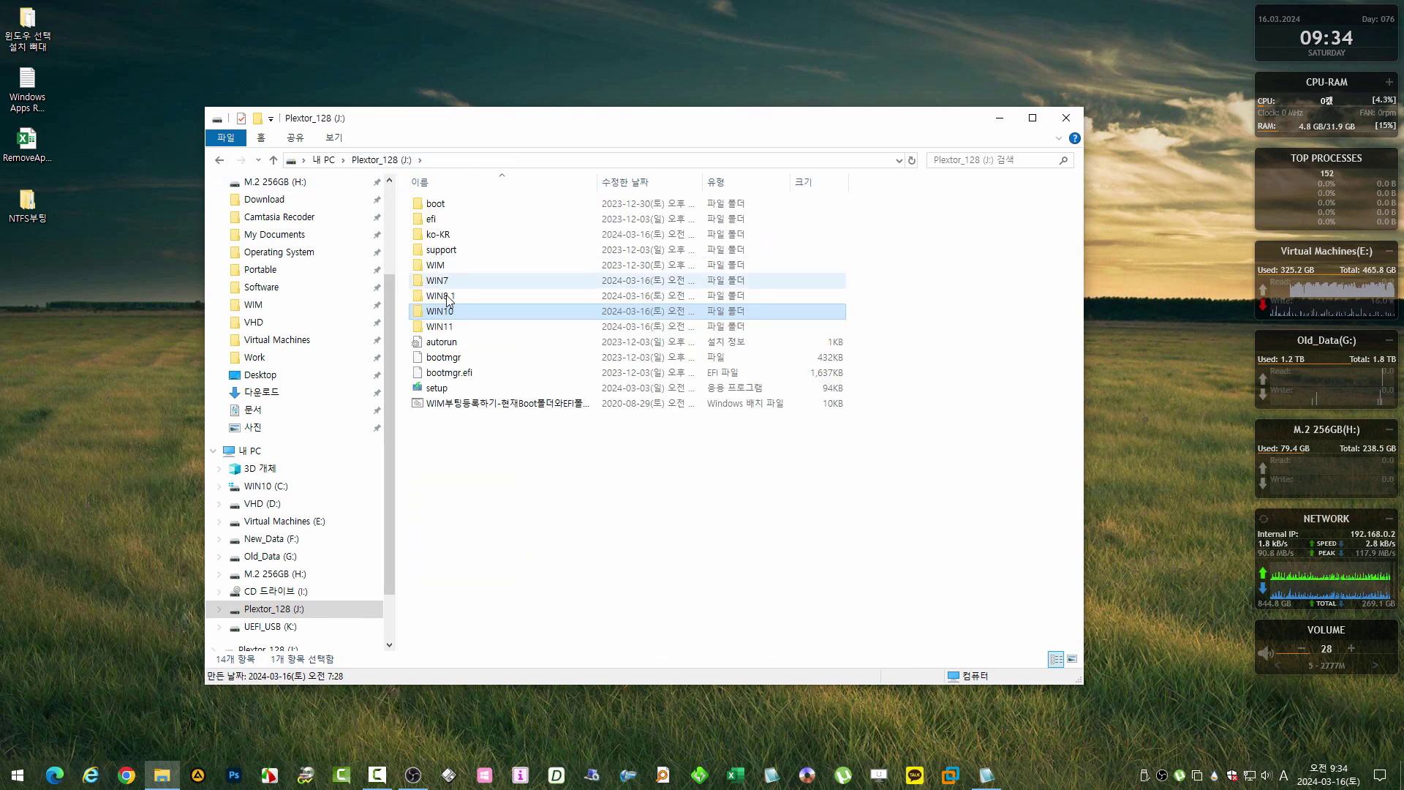
Examine the WIM files in WIN11\sources with the largest files listed first, and return to the drive's root
double_click(463, 326)
double_click(805, 204)
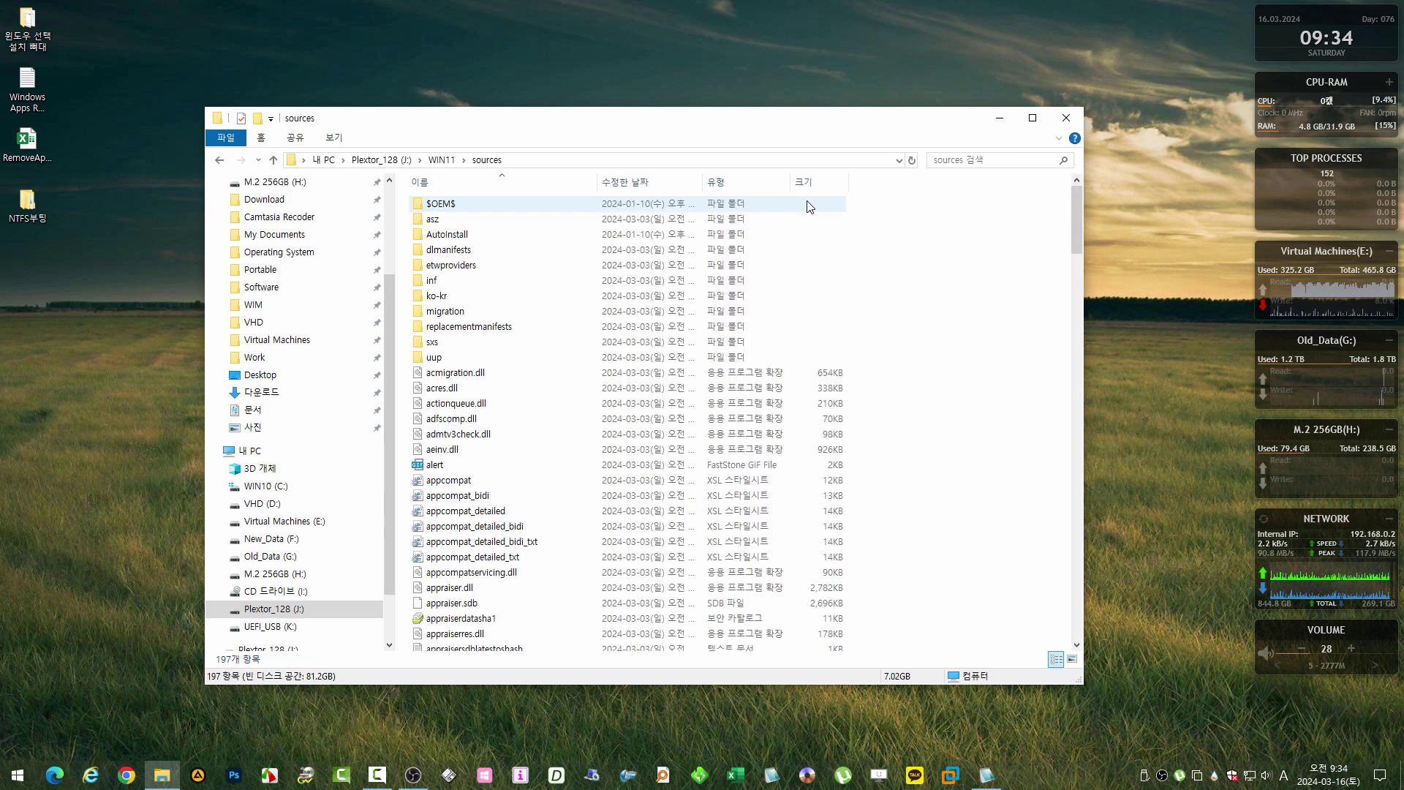
click(845, 187)
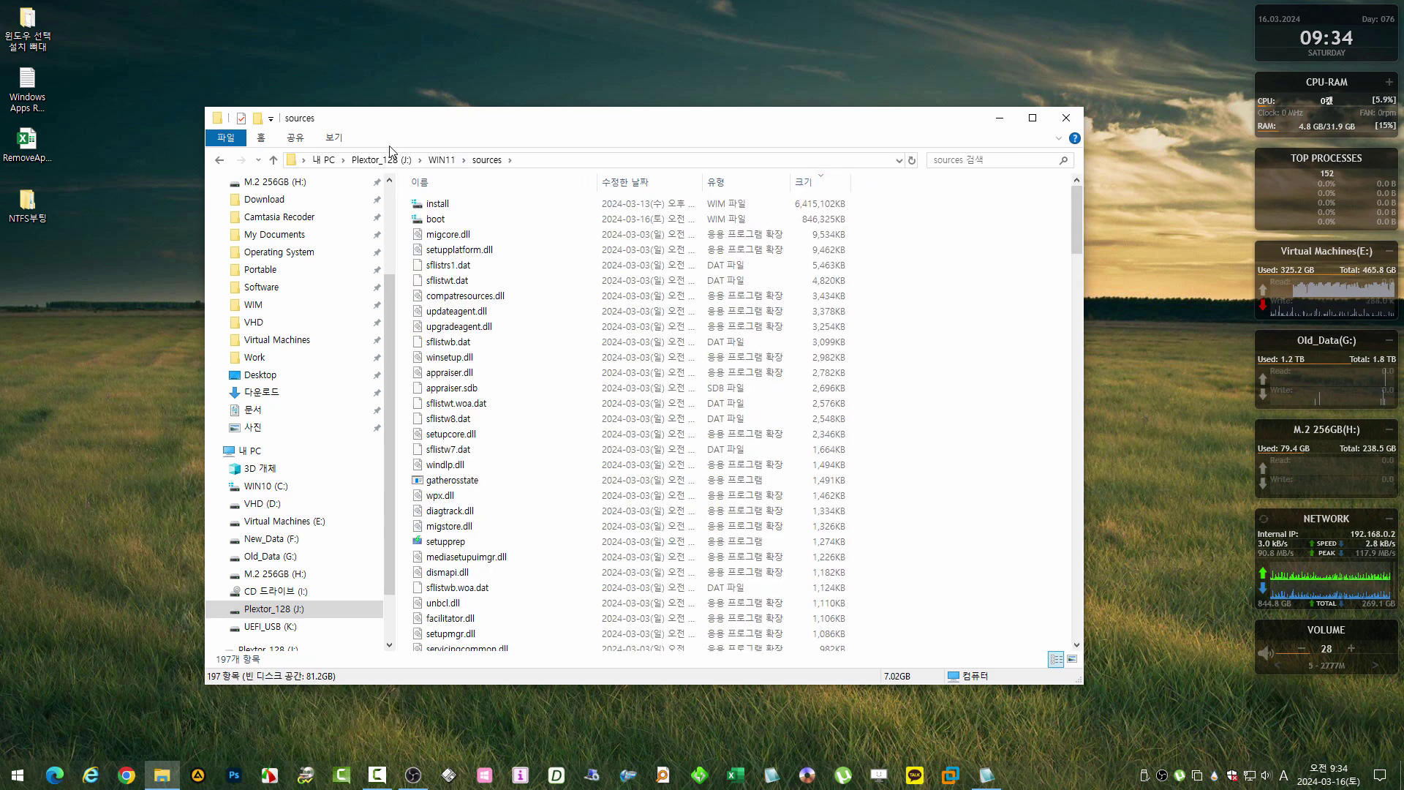
click(366, 161)
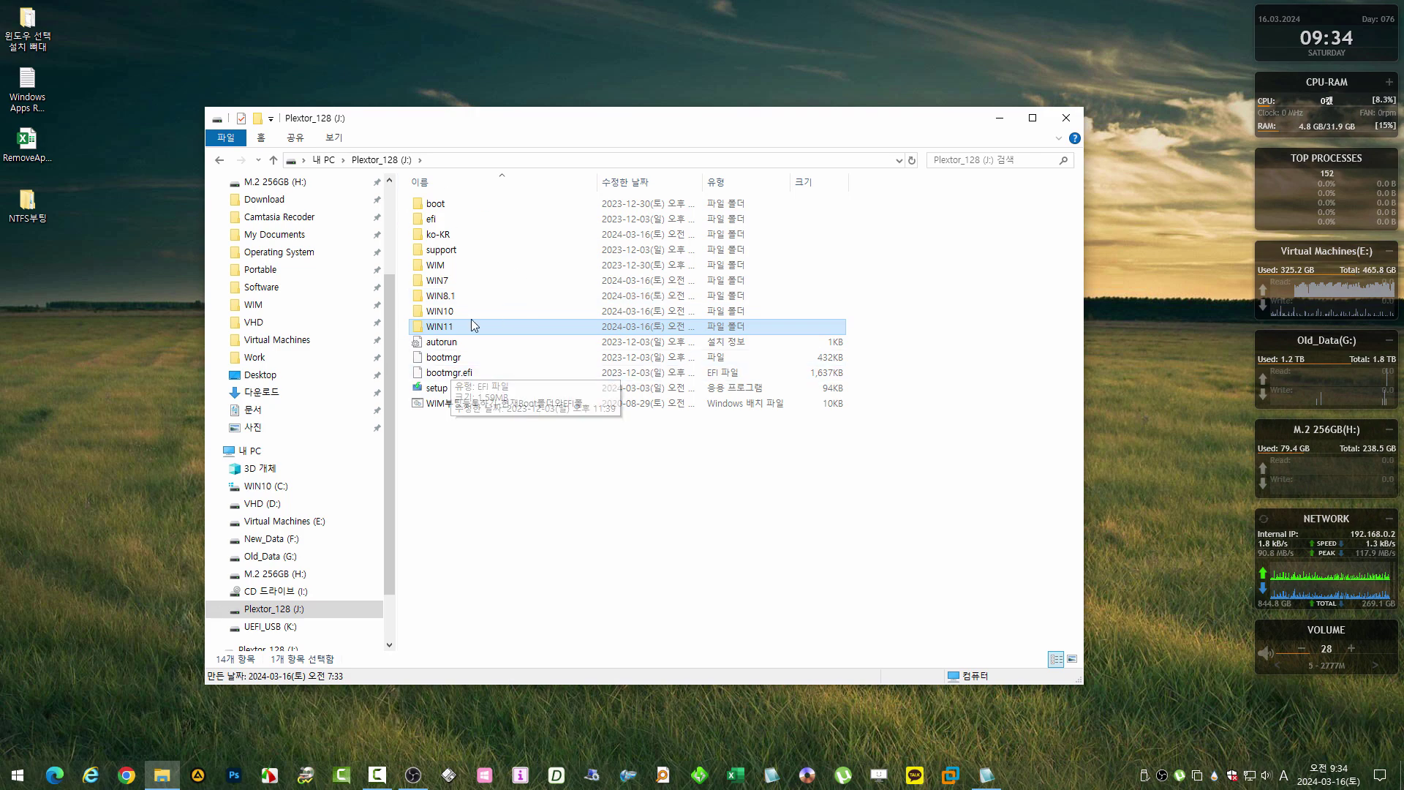
Return to the list of drives, close the file window and safely eject the Plextor EX1 drive
click(321, 161)
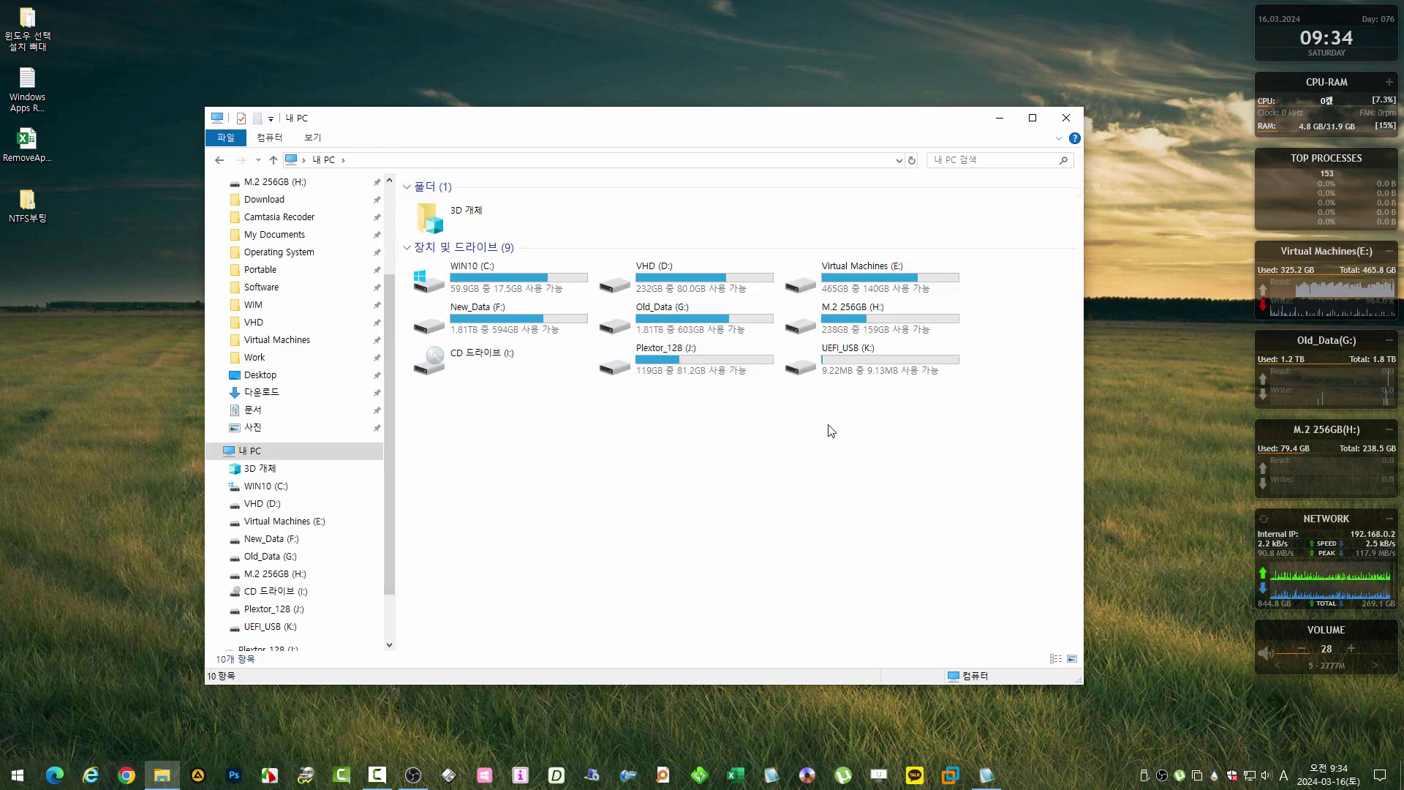
click(1070, 120)
right_click(1145, 775)
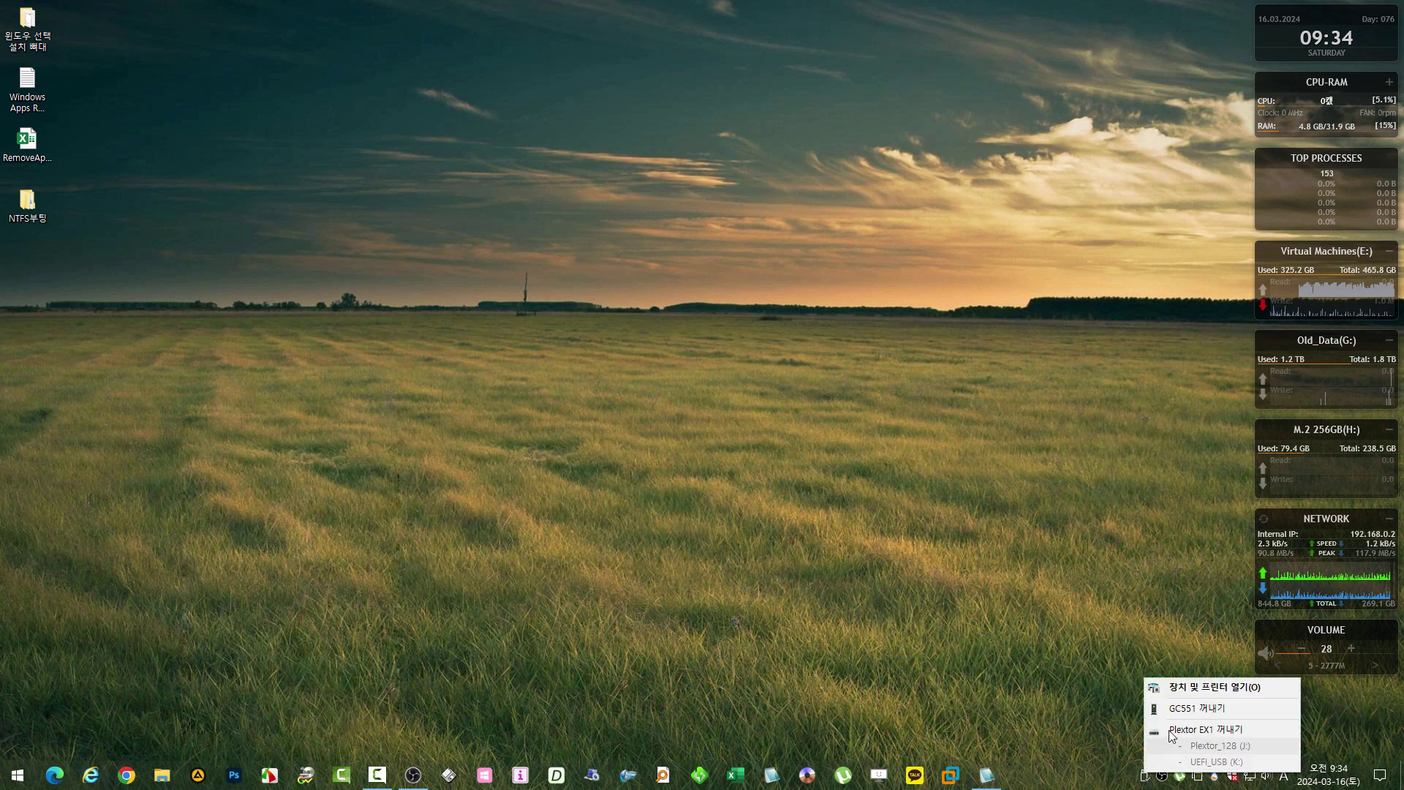
click(1170, 731)
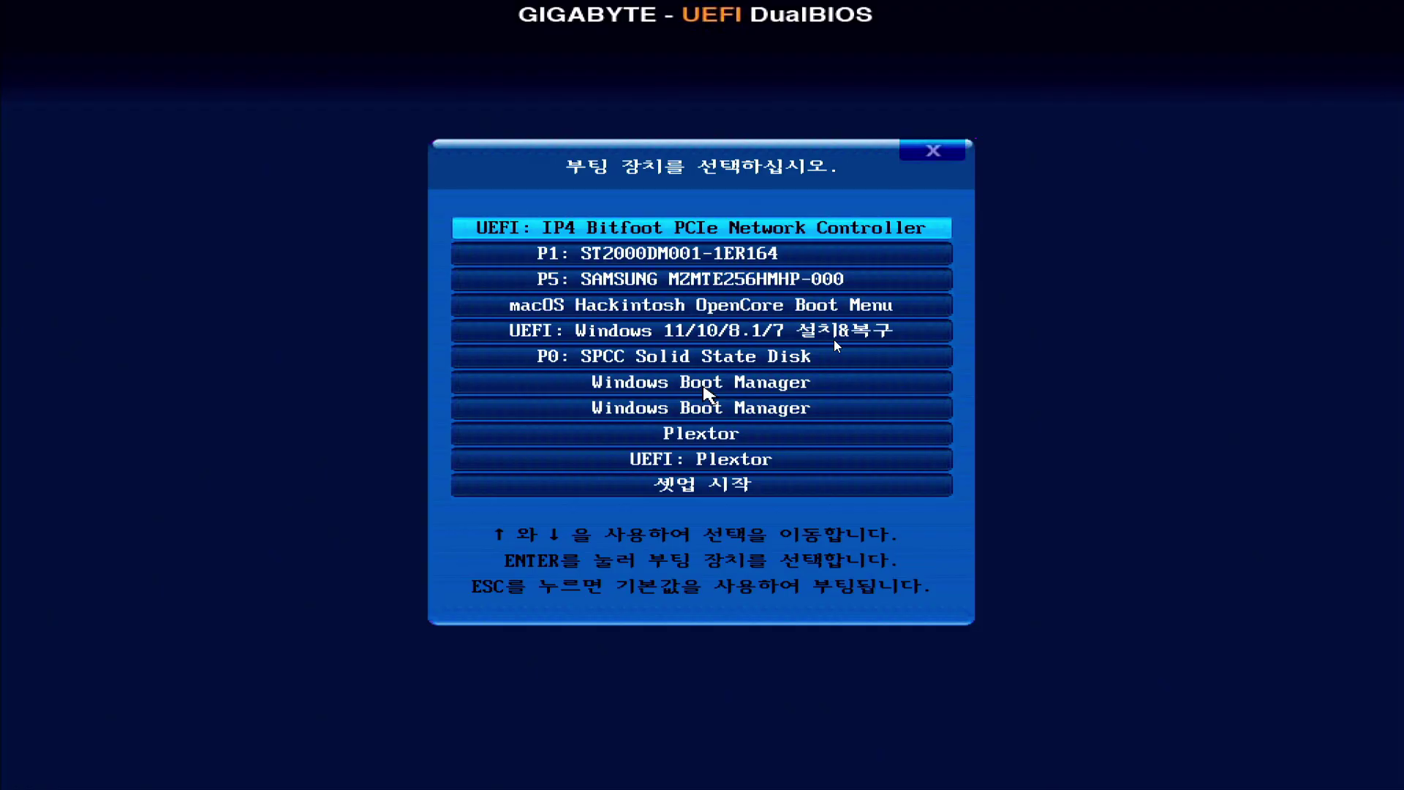
Boot the computer from the UEFI: Plextor device in the firmware's boot device list
key(Down)
key(Down)
key(Down)
key(Down)
key(Down)
key(Down)
key(Down)
key(Down)
key(Down)
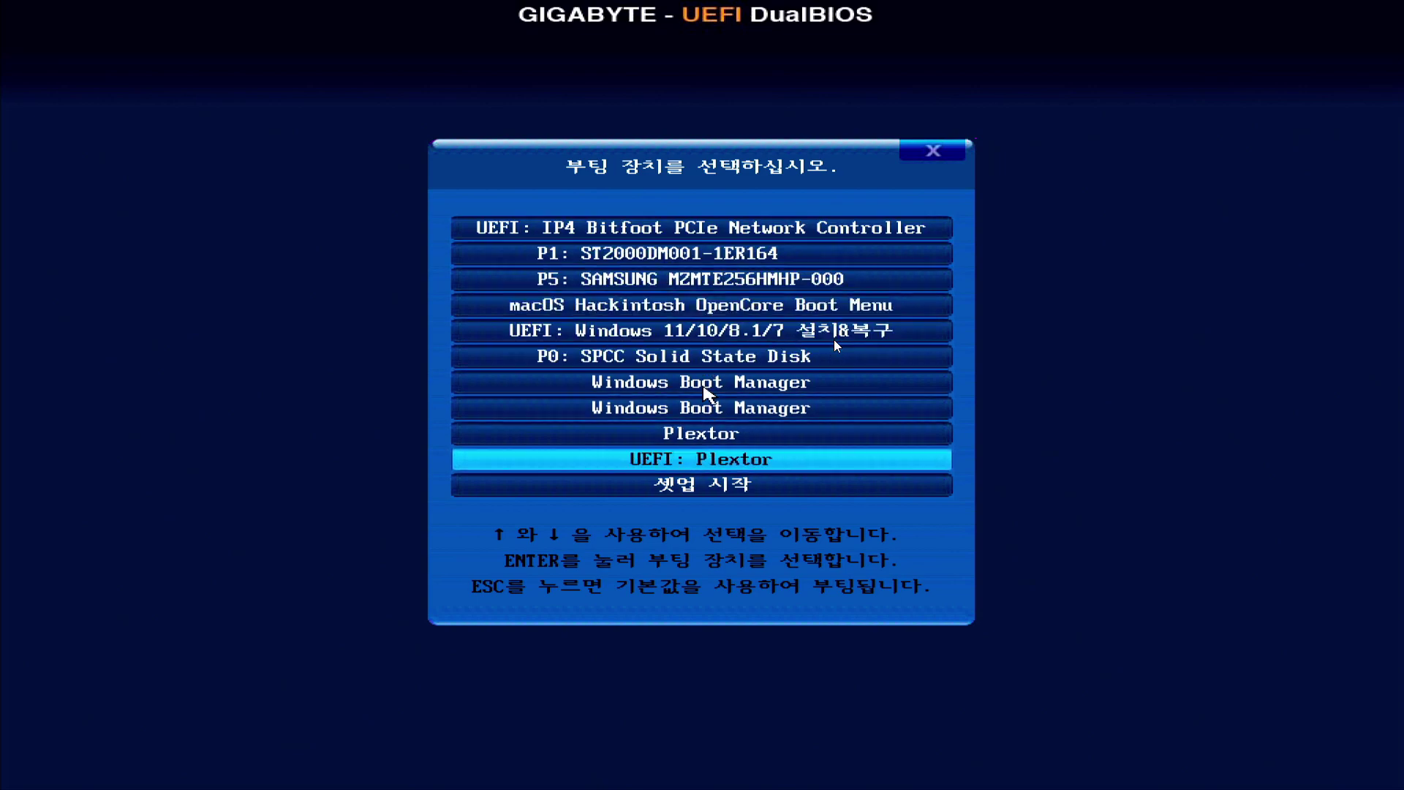
key(Return)
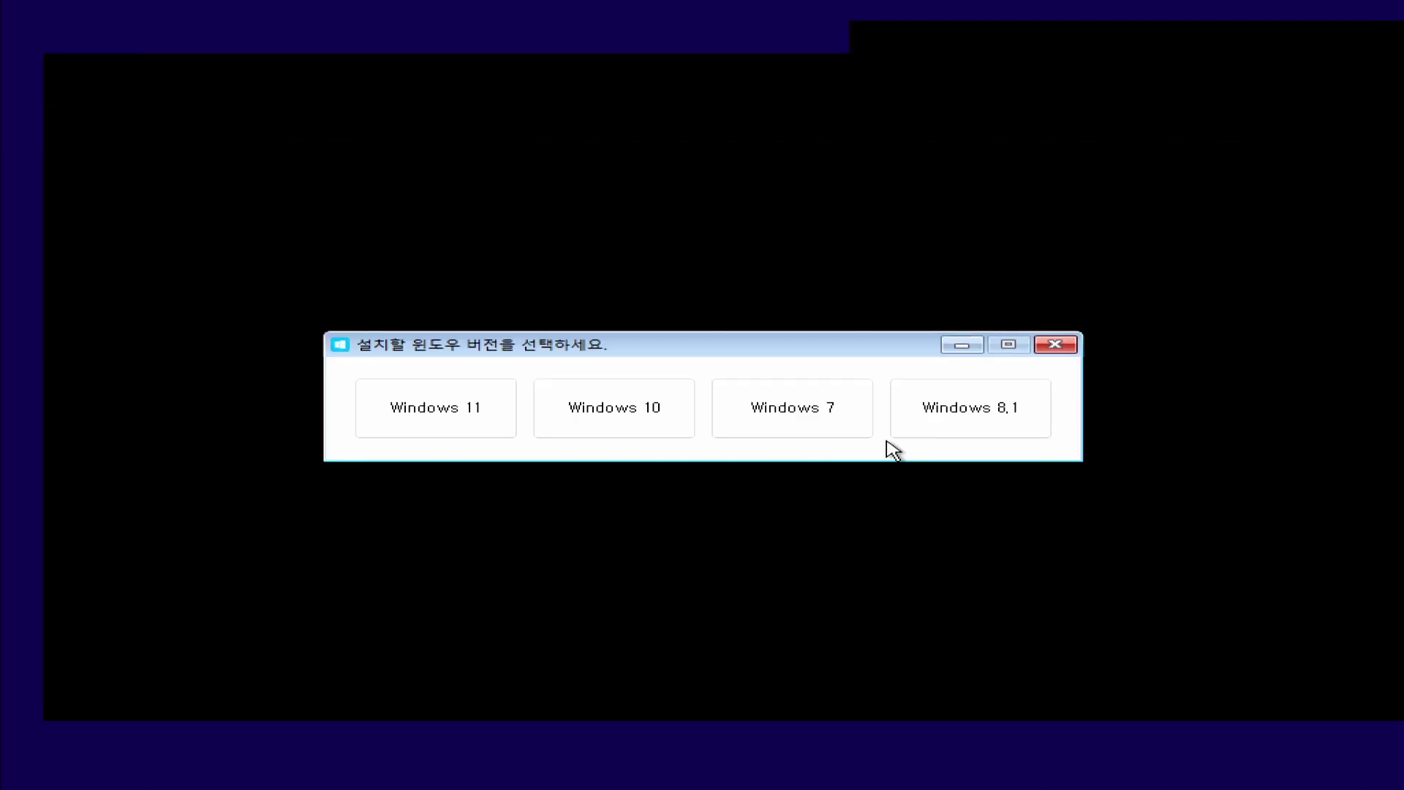
Dismiss the Windows version chooser, apply the 1920 x 1080 screen resolution and close the resolution changer
click(1070, 343)
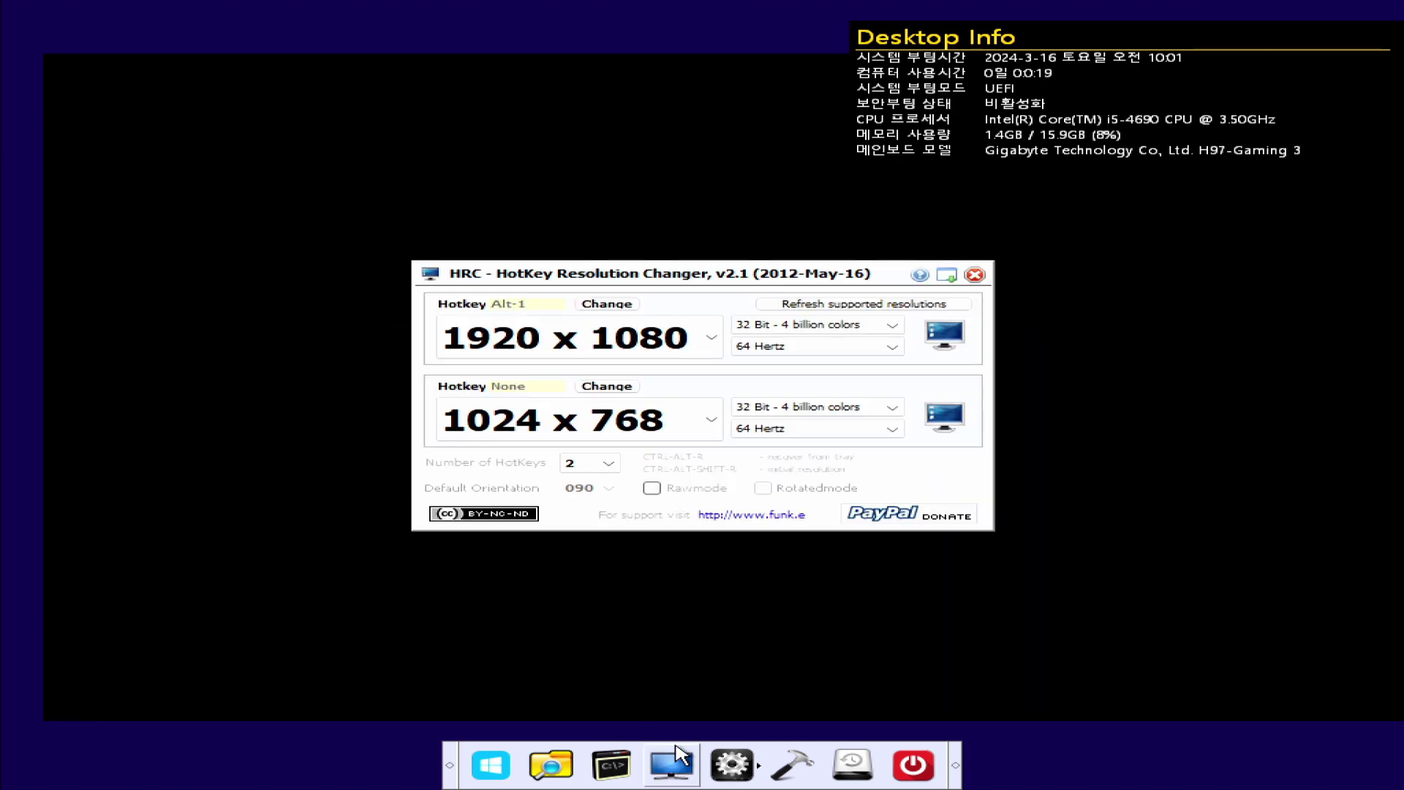
click(949, 354)
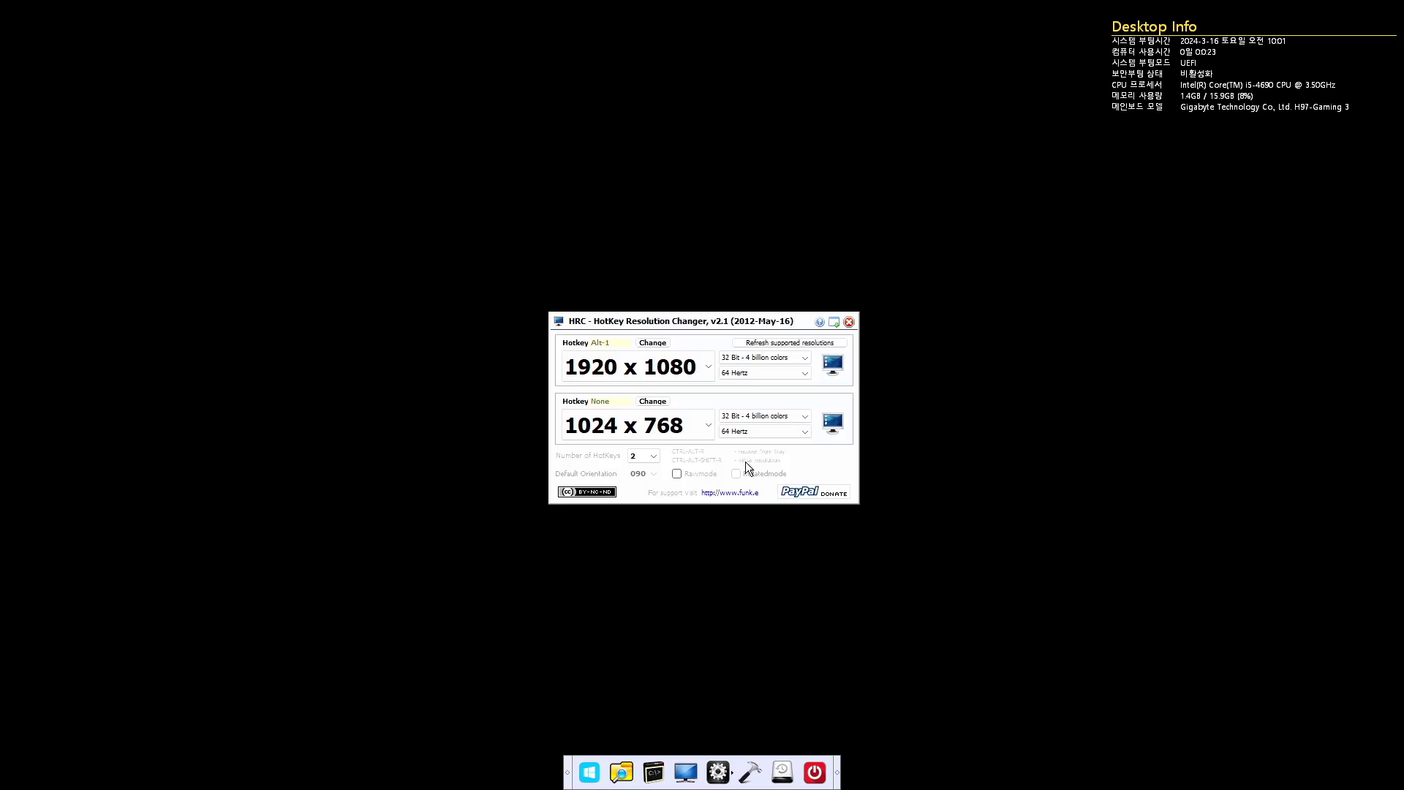
click(848, 322)
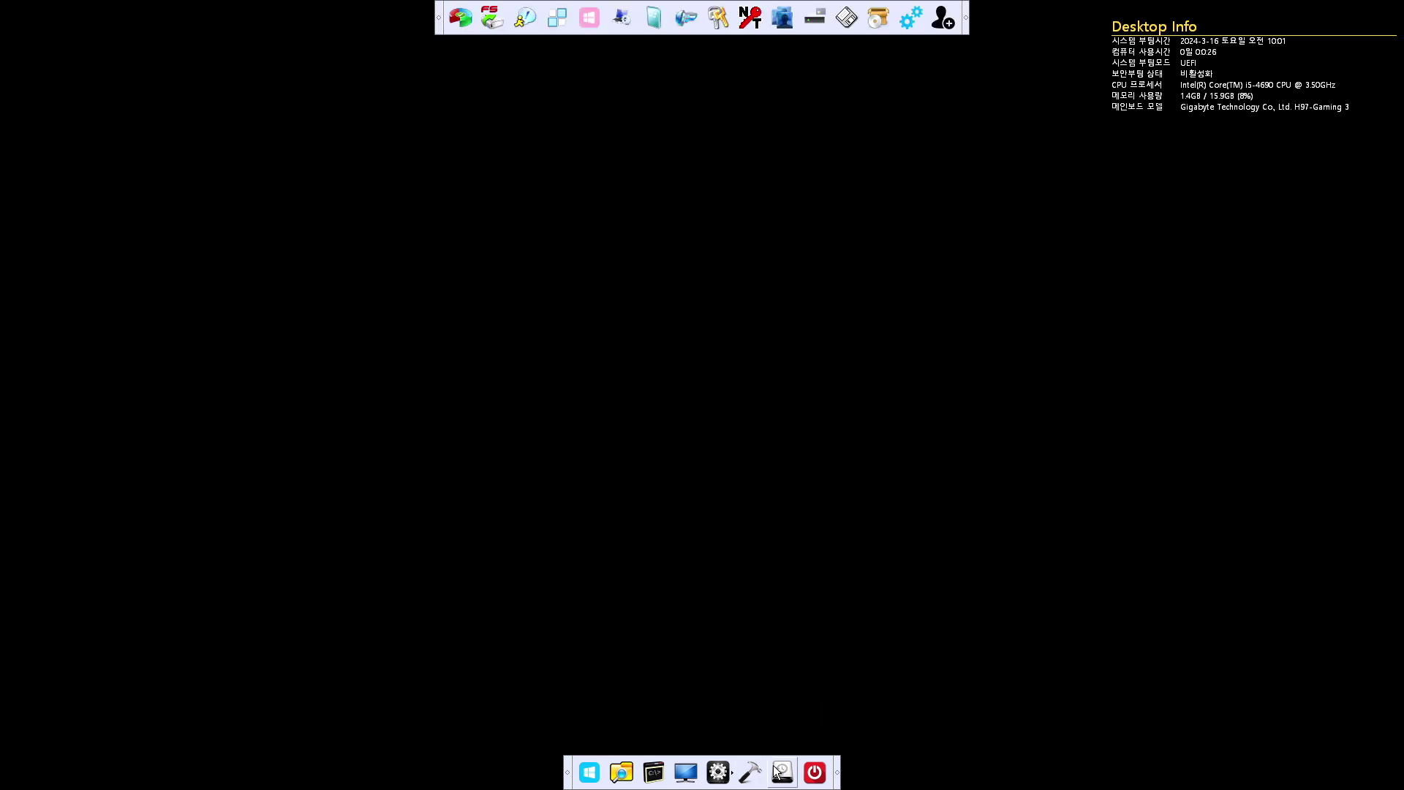
Launch the Windows 7 setup from the version chooser and start the installation with the default Korean language settings
click(590, 775)
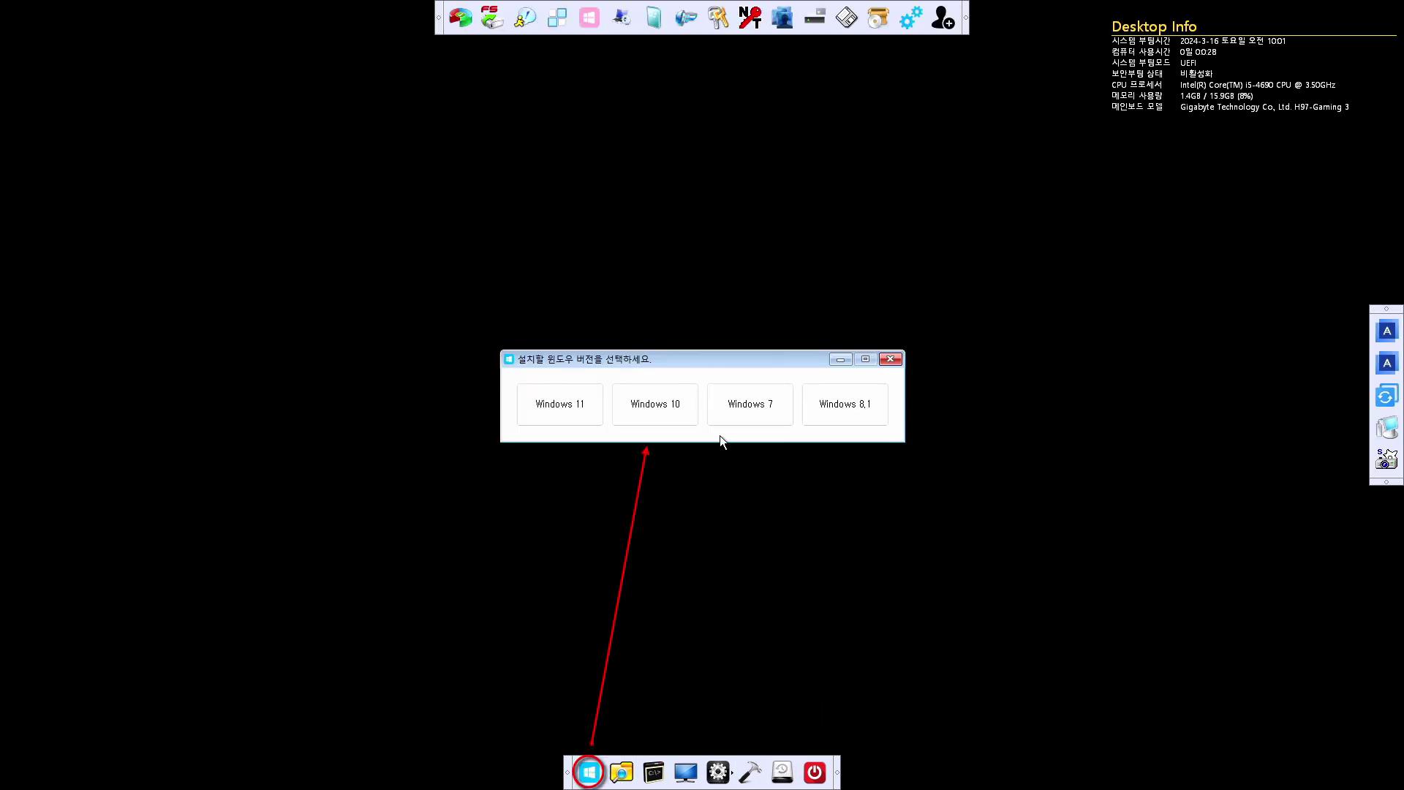
click(757, 403)
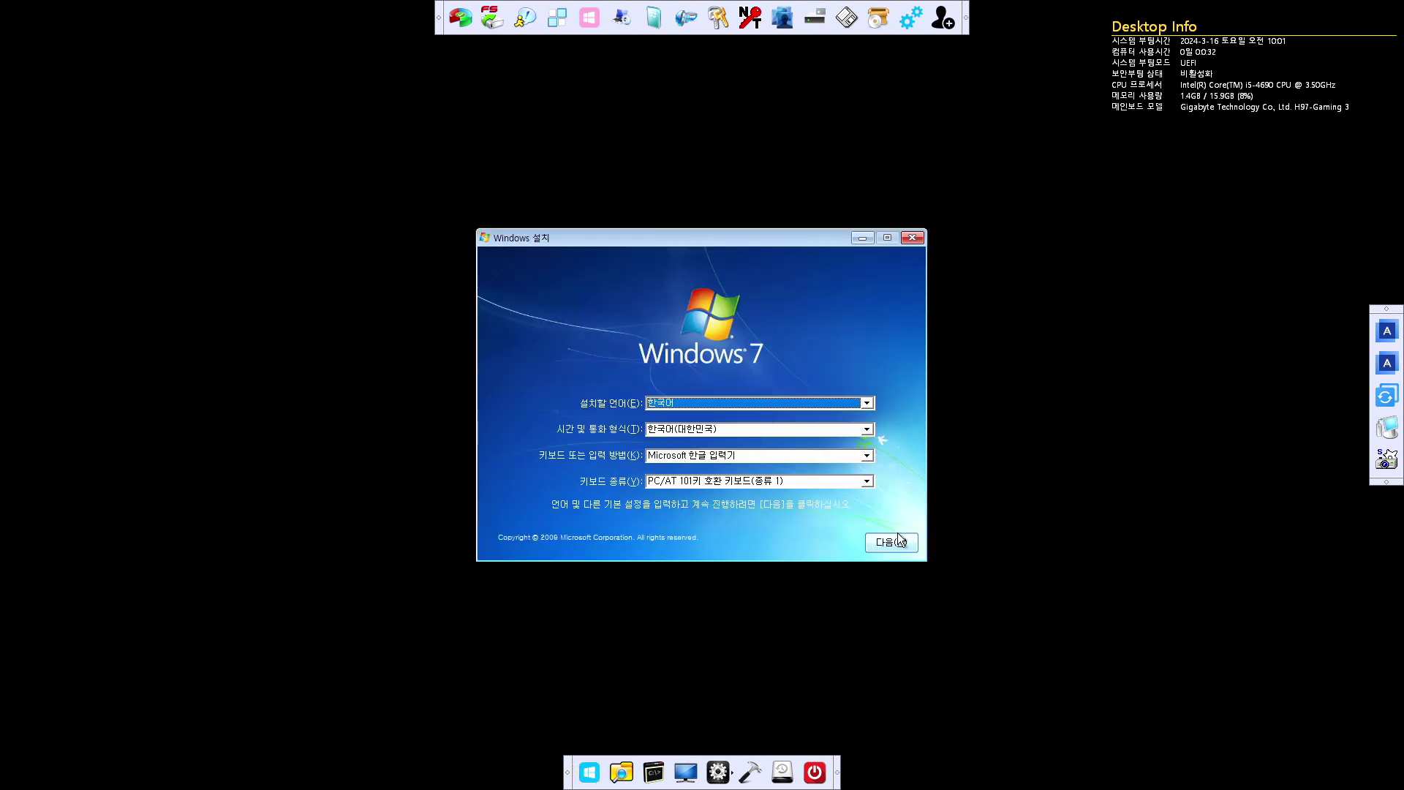
click(890, 541)
click(737, 397)
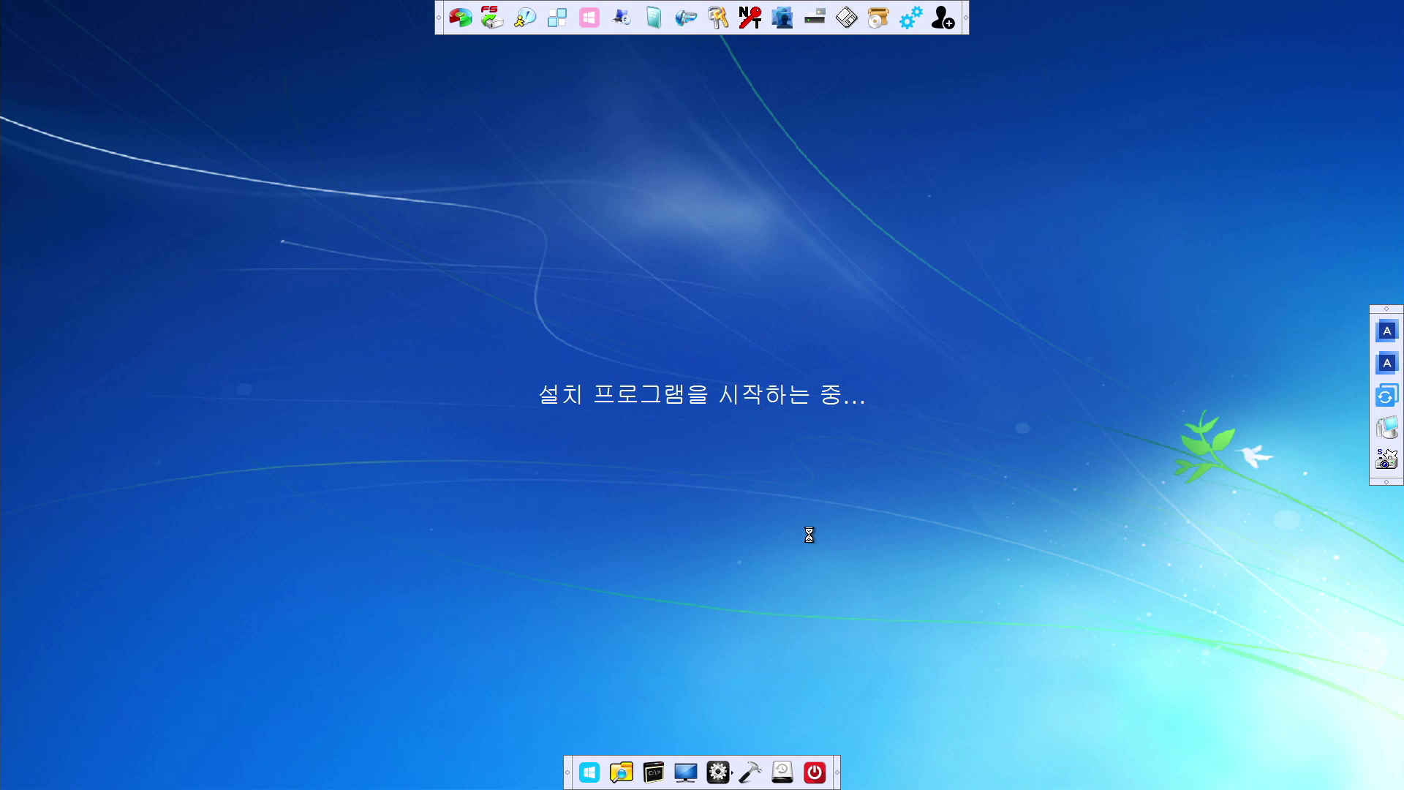
Examine the standard and [Coffee Lake] Windows 7 editions in x86 and x64, including their descriptions
scroll(735, 323, down, 5)
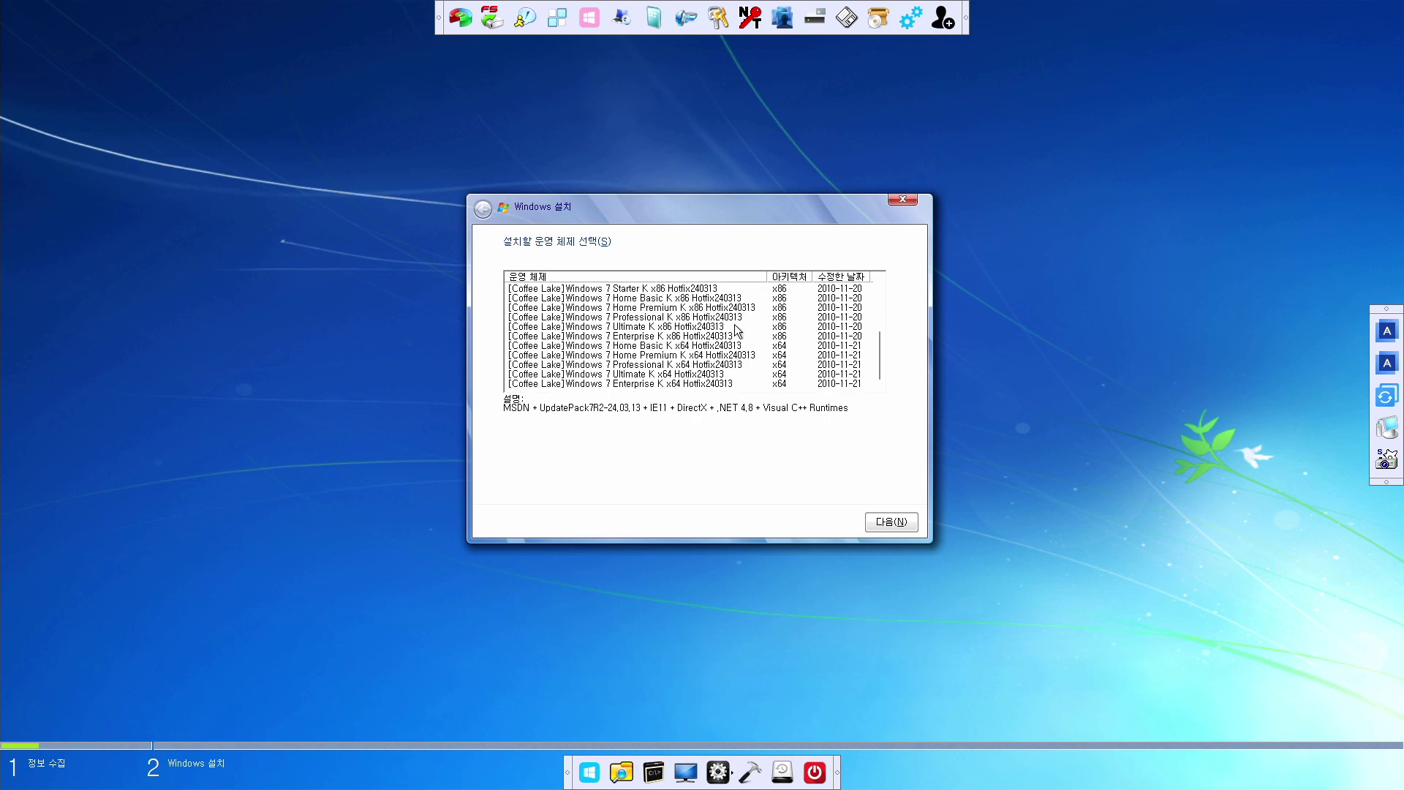
scroll(724, 358, up, 4)
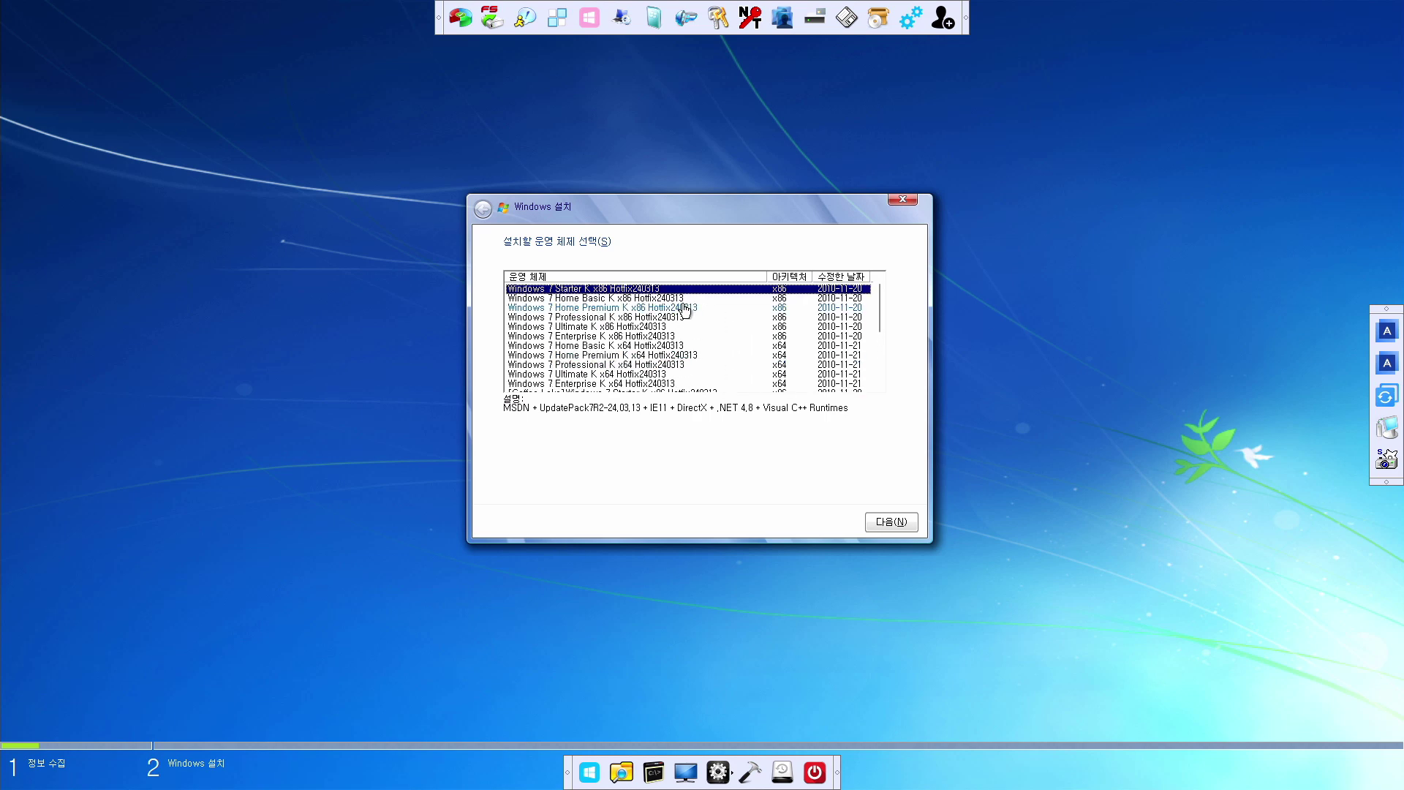
click(680, 327)
click(684, 346)
click(685, 364)
scroll(686, 365, down, 3)
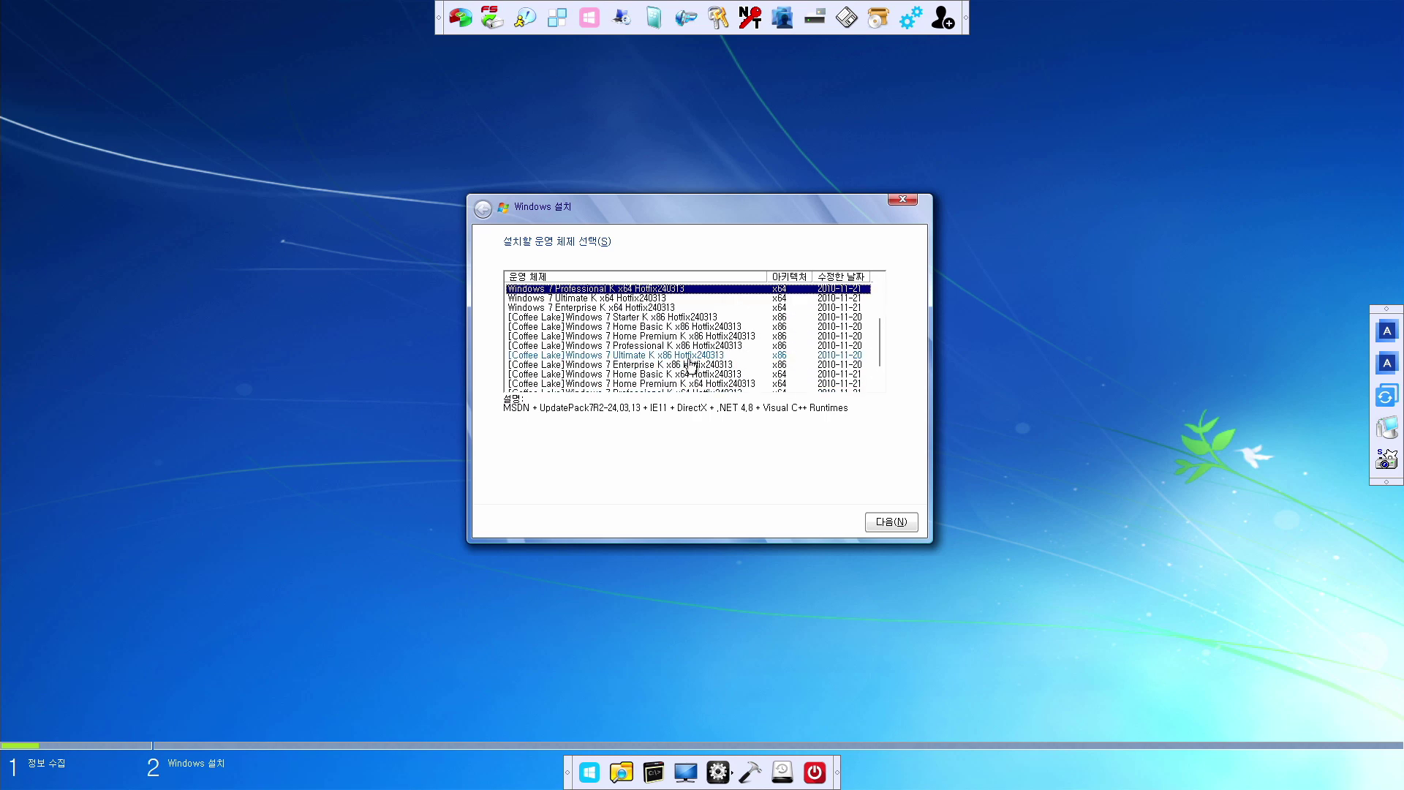
click(678, 328)
click(681, 374)
scroll(682, 379, down, 1)
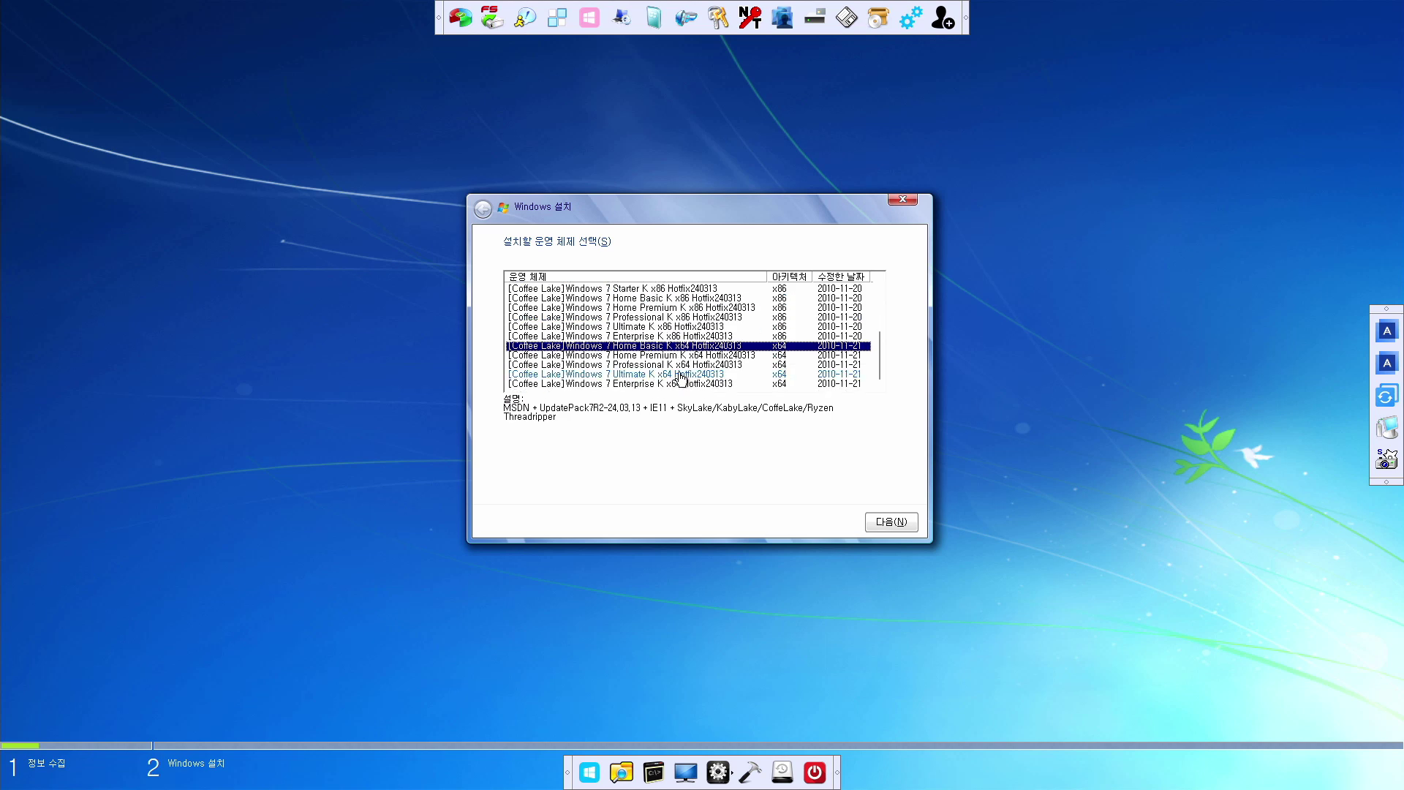
click(681, 376)
scroll(681, 376, up, 4)
click(674, 365)
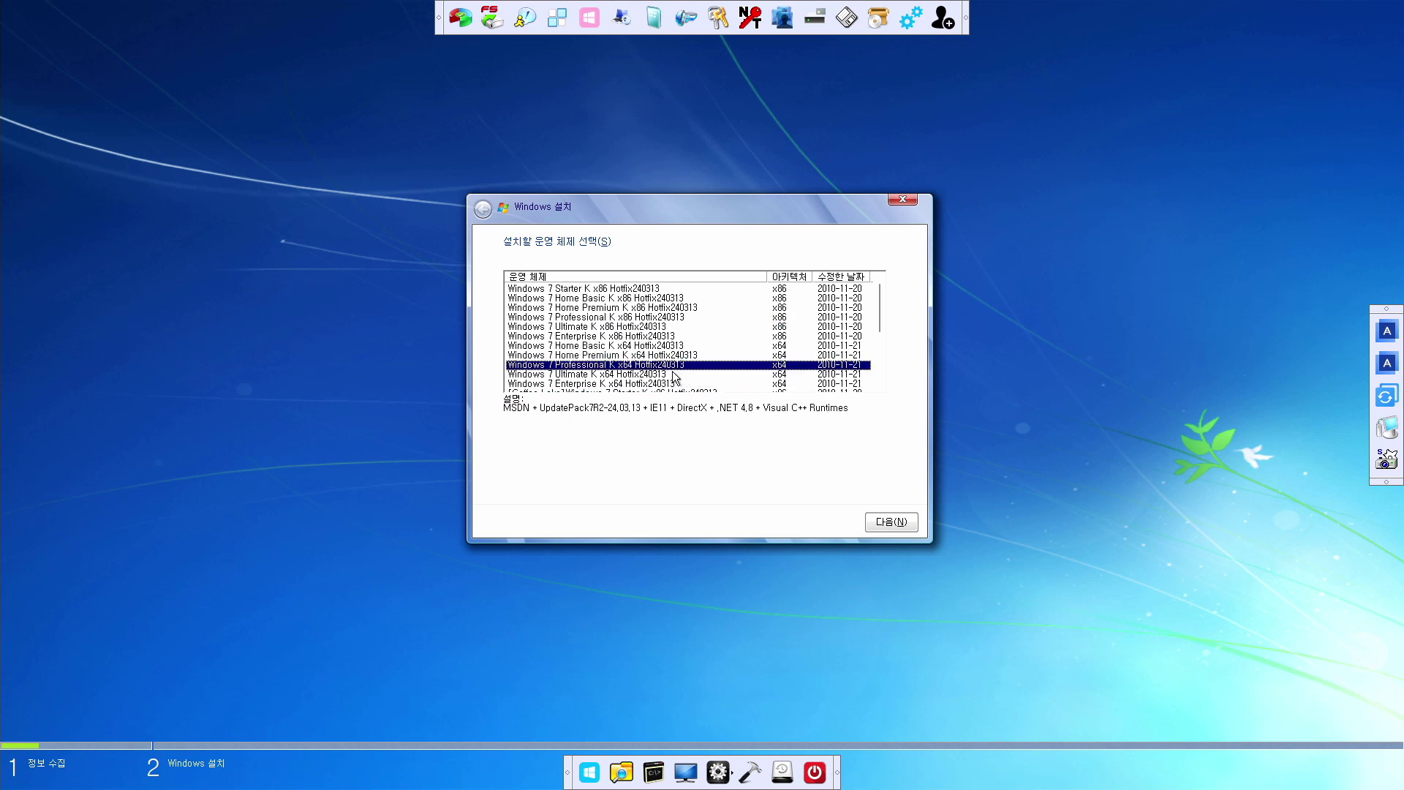
click(673, 374)
Cancel the Windows 7 installation and close its setup window
click(895, 200)
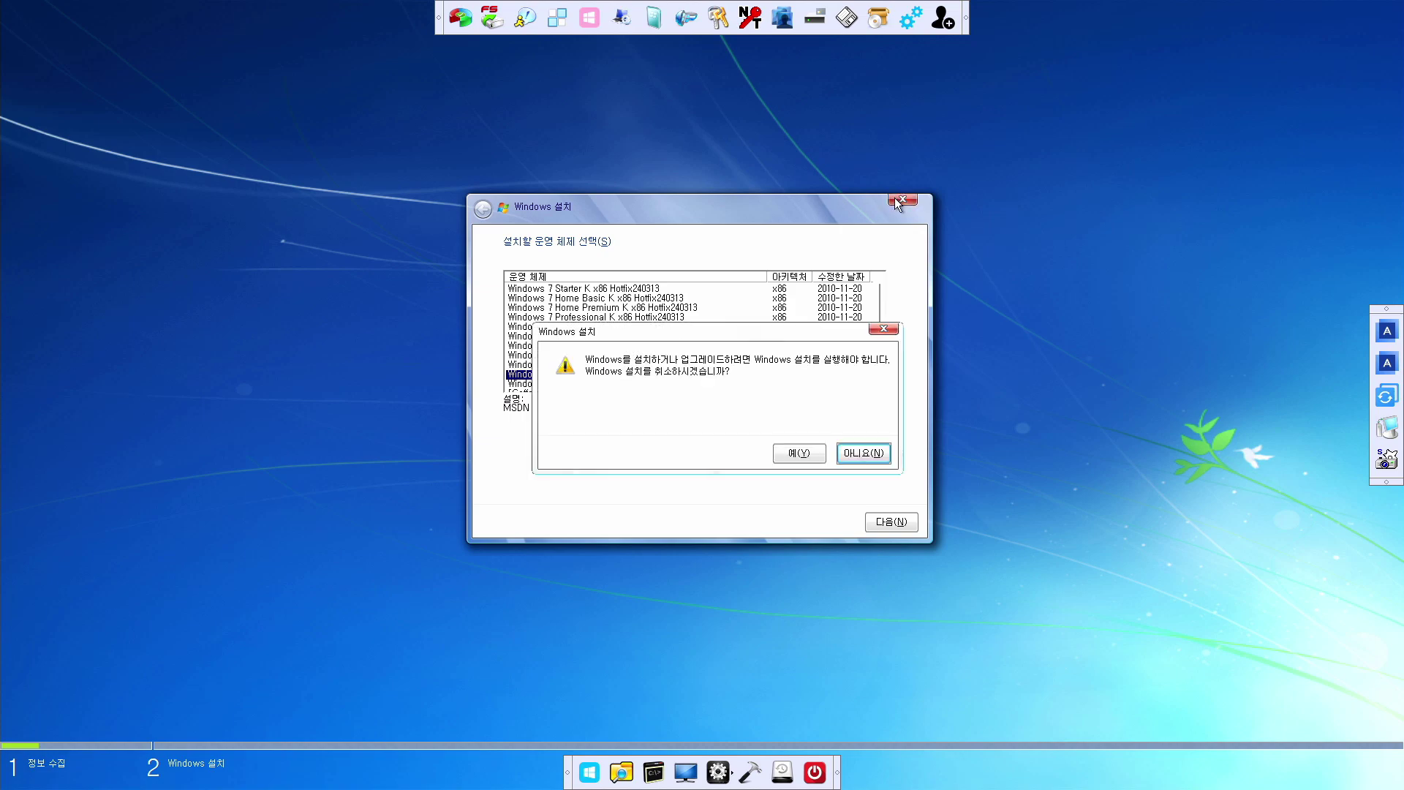
click(792, 454)
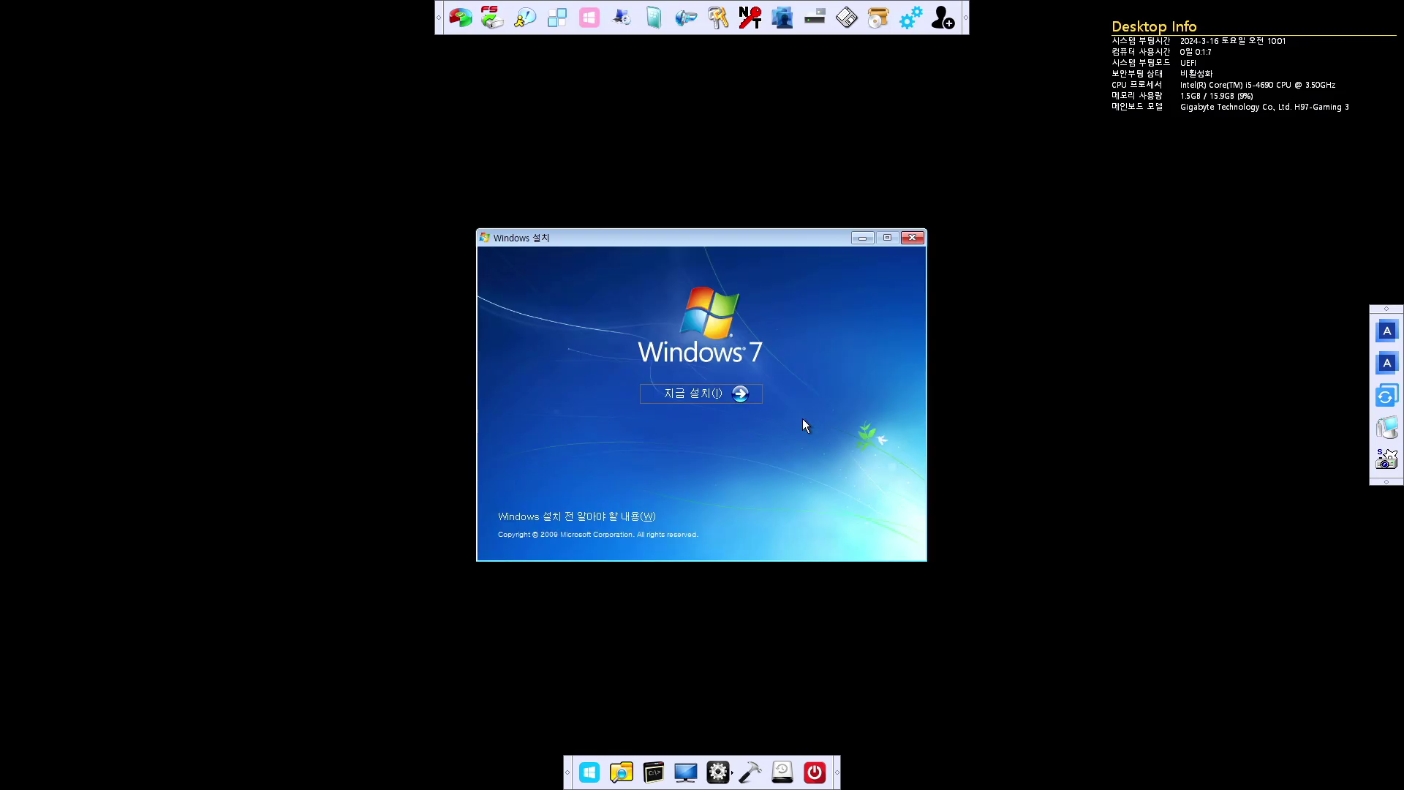
click(904, 240)
click(793, 453)
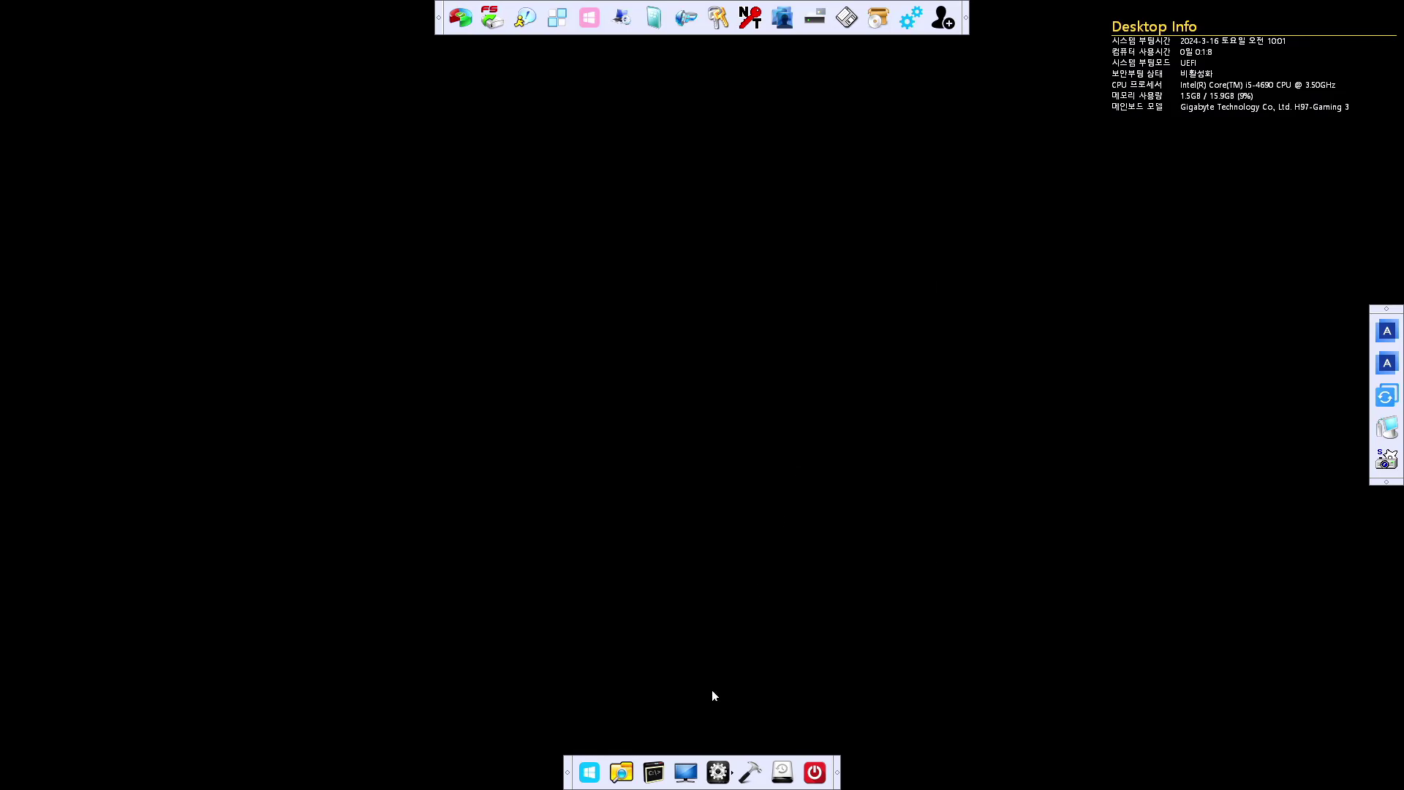
Launch the Windows 8.1 setup from the version chooser and start the installation with the default language settings
click(592, 768)
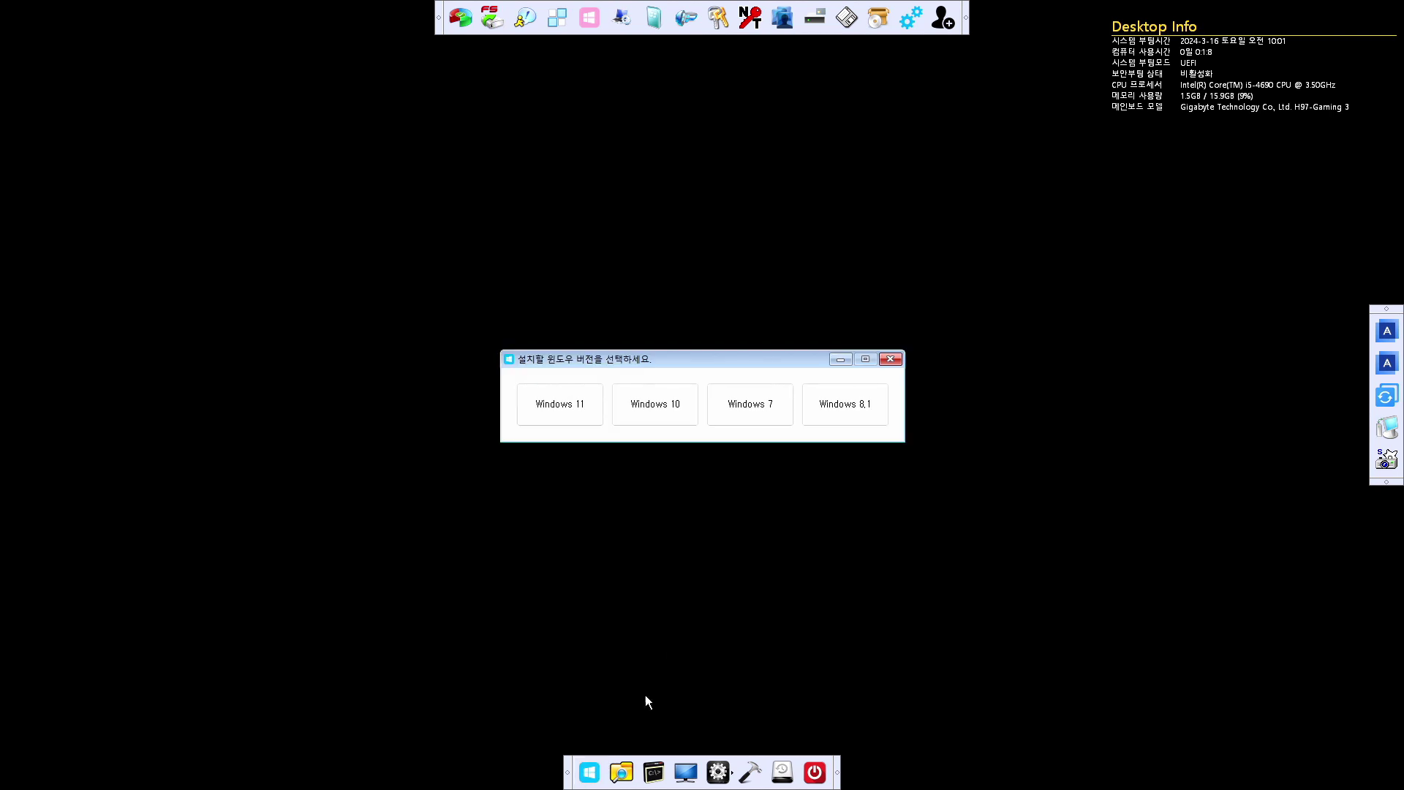
click(841, 399)
click(889, 542)
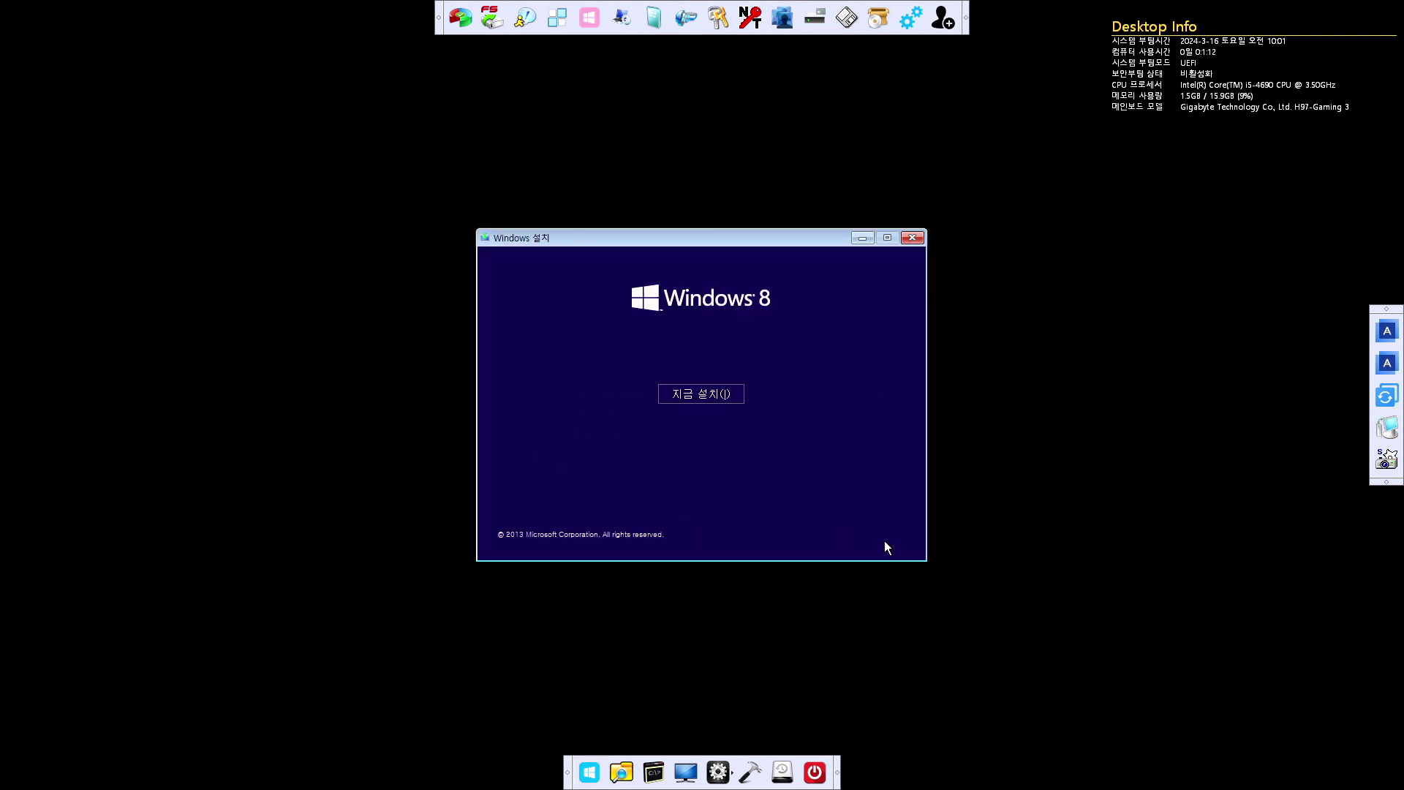
click(712, 391)
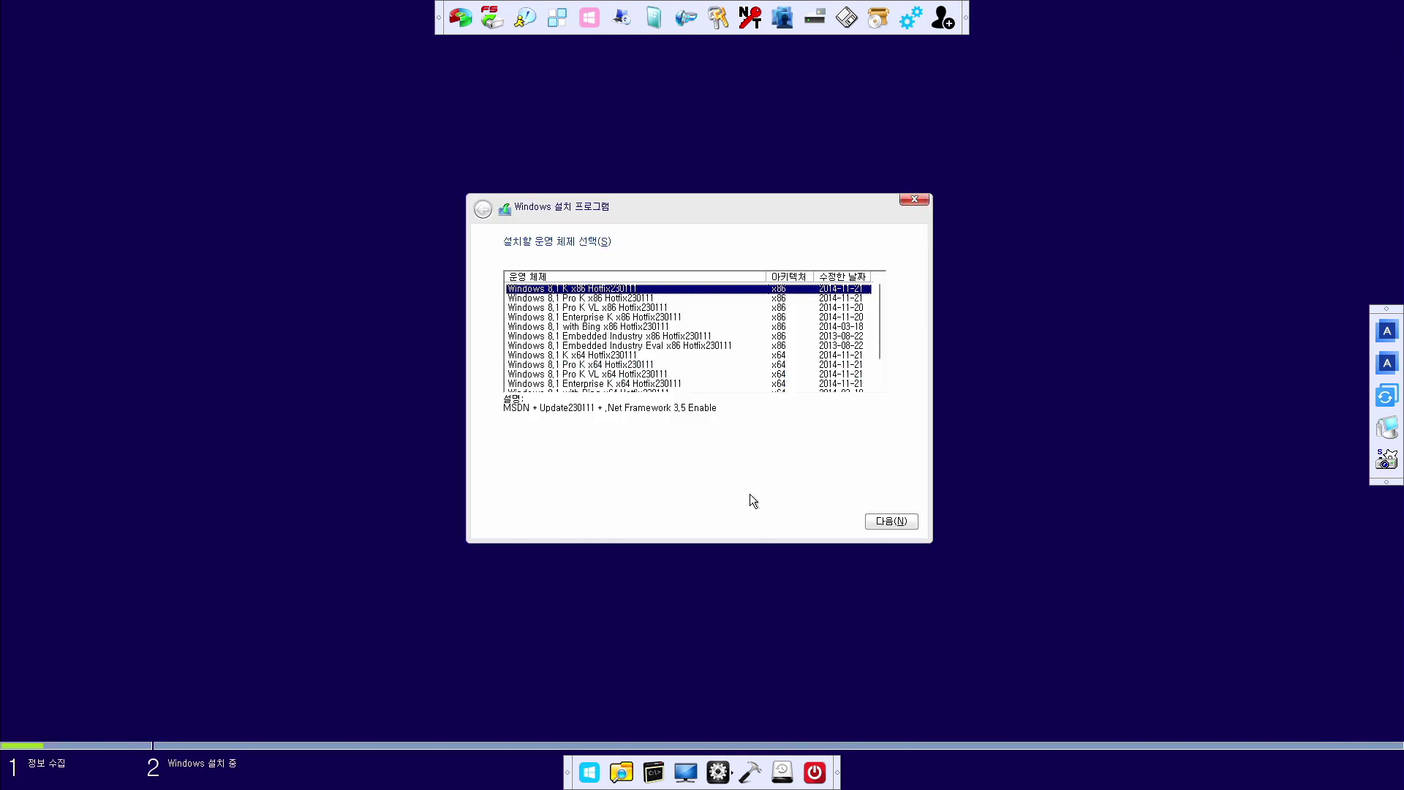
Look through the Windows 8.1 editions down to the last x64 entry, and cancel and close the setup
drag(647, 338, 650, 386)
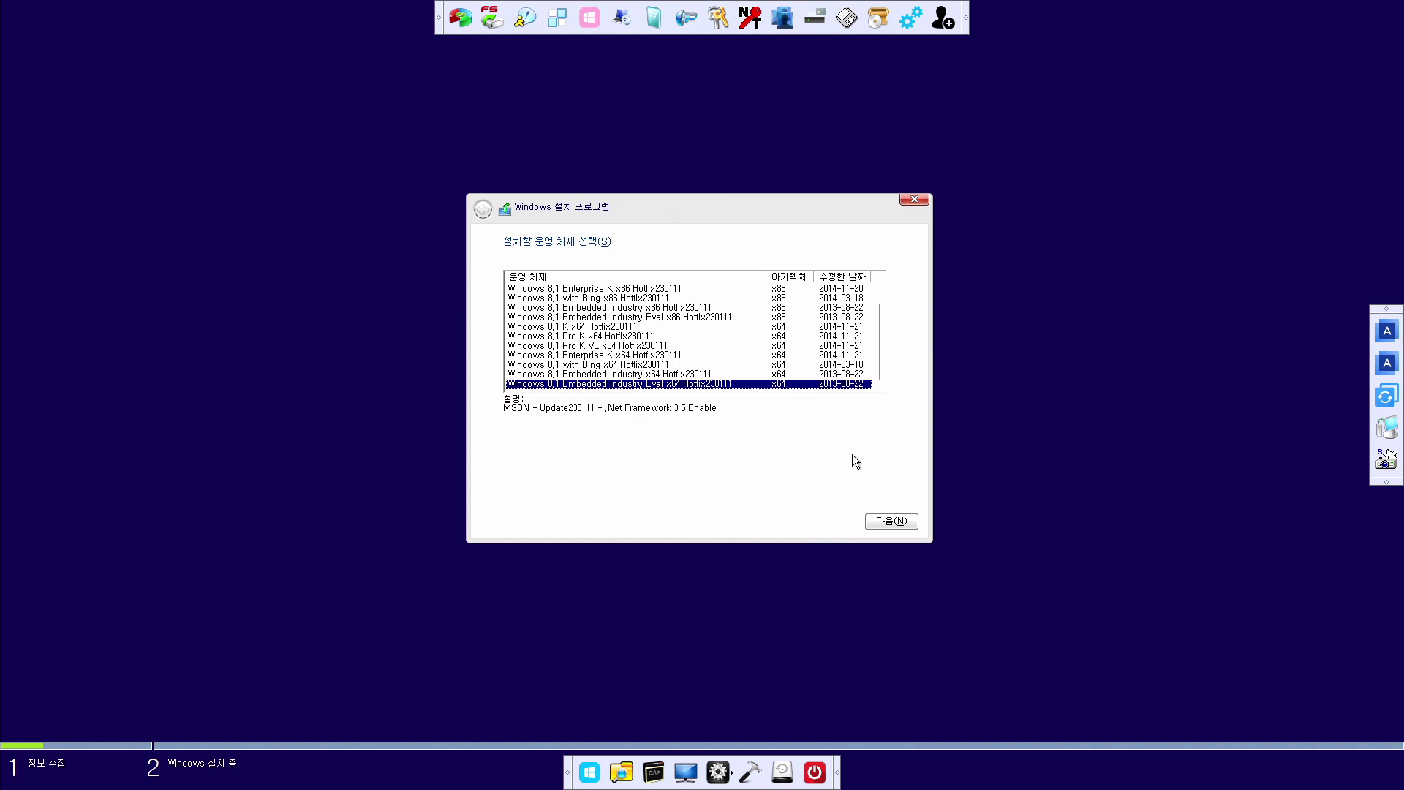
click(922, 197)
click(797, 455)
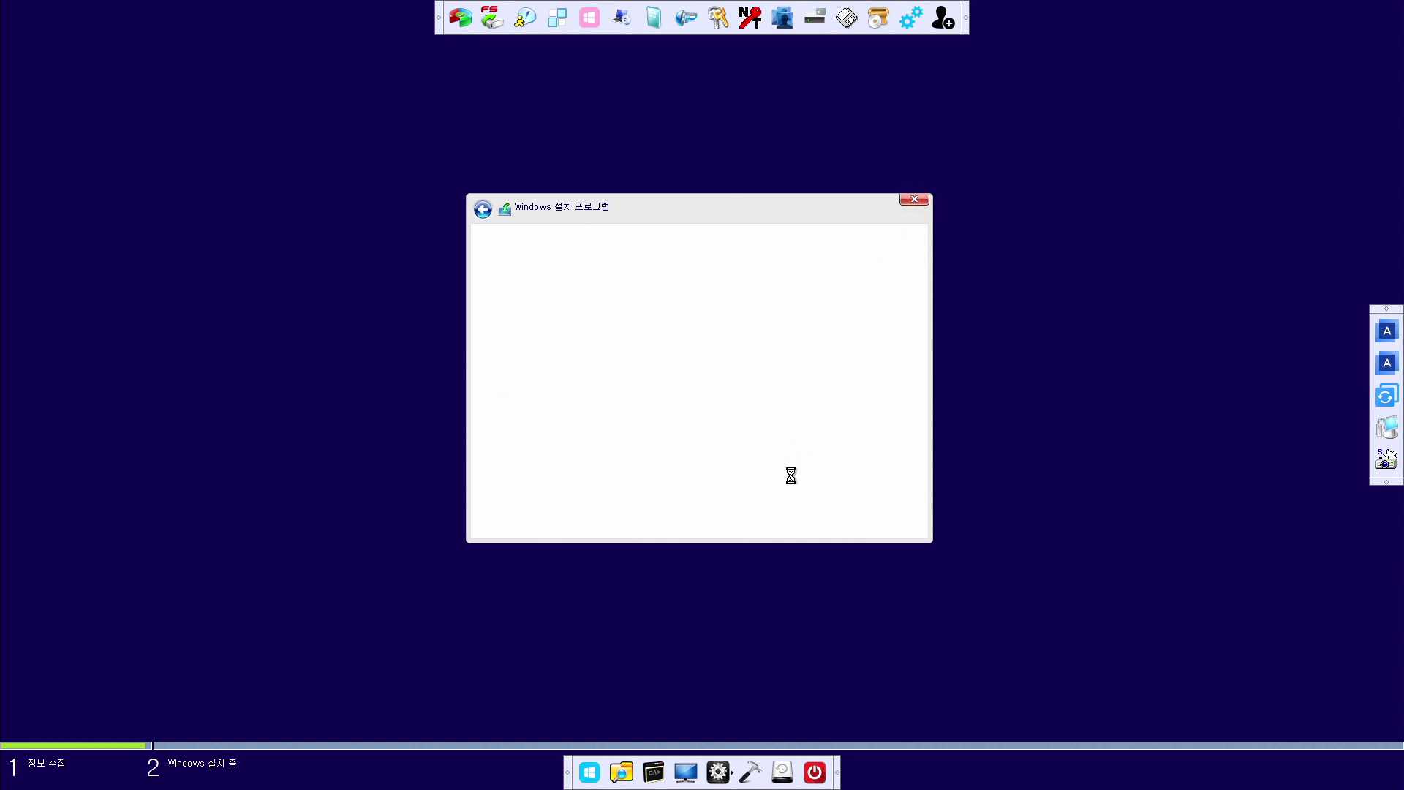
click(911, 239)
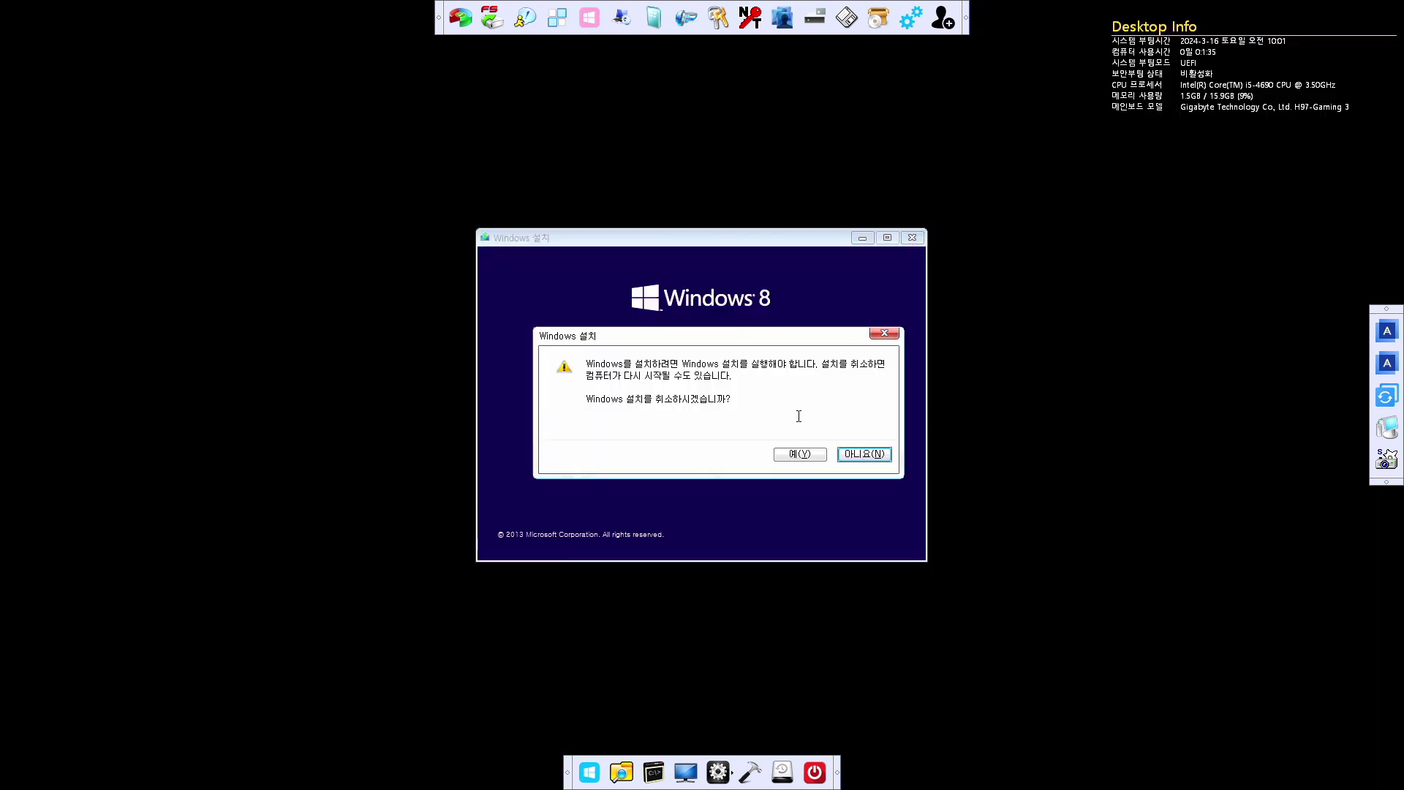
click(795, 453)
Launch the Windows 10 setup from the version chooser and start the installation with the default Korean language settings
click(590, 773)
click(651, 408)
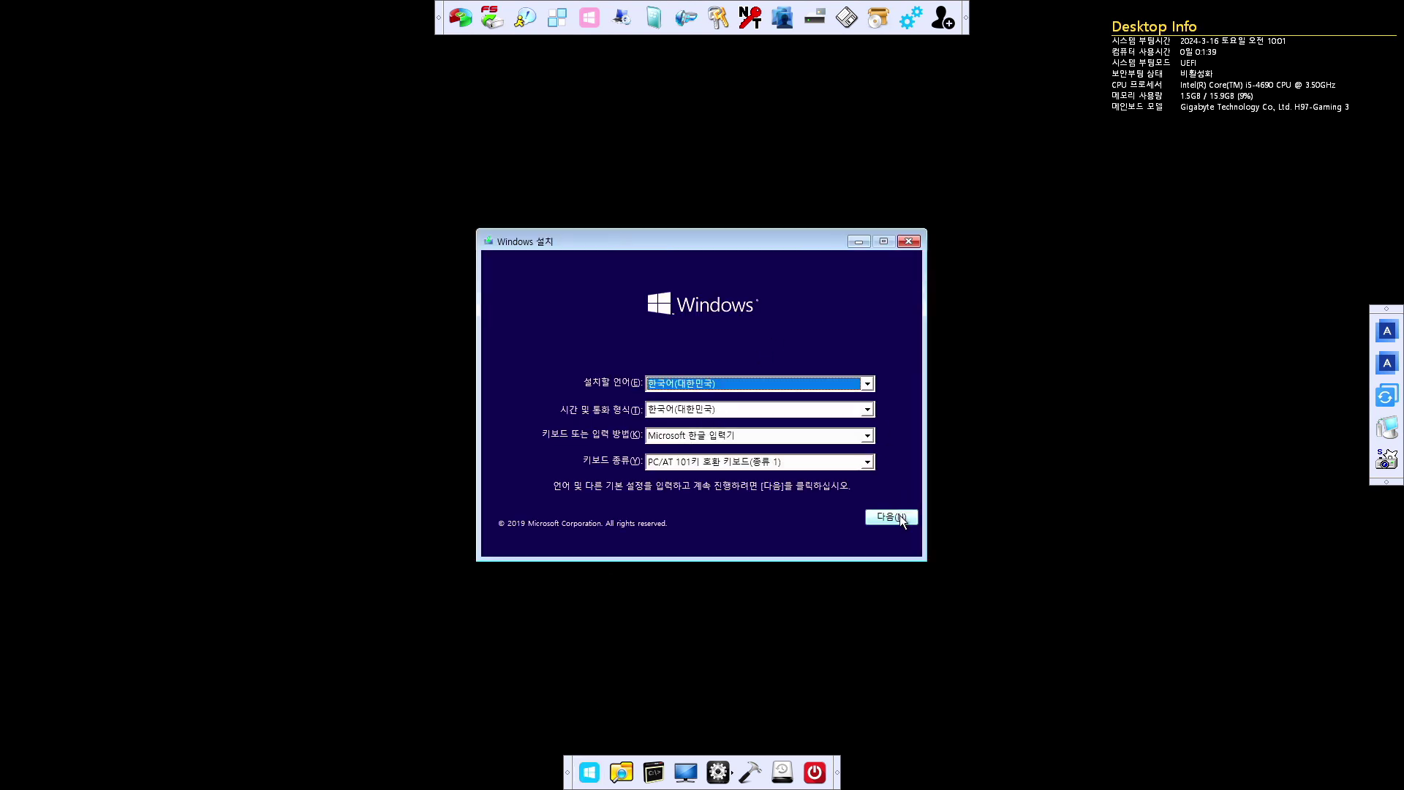
click(899, 515)
click(715, 401)
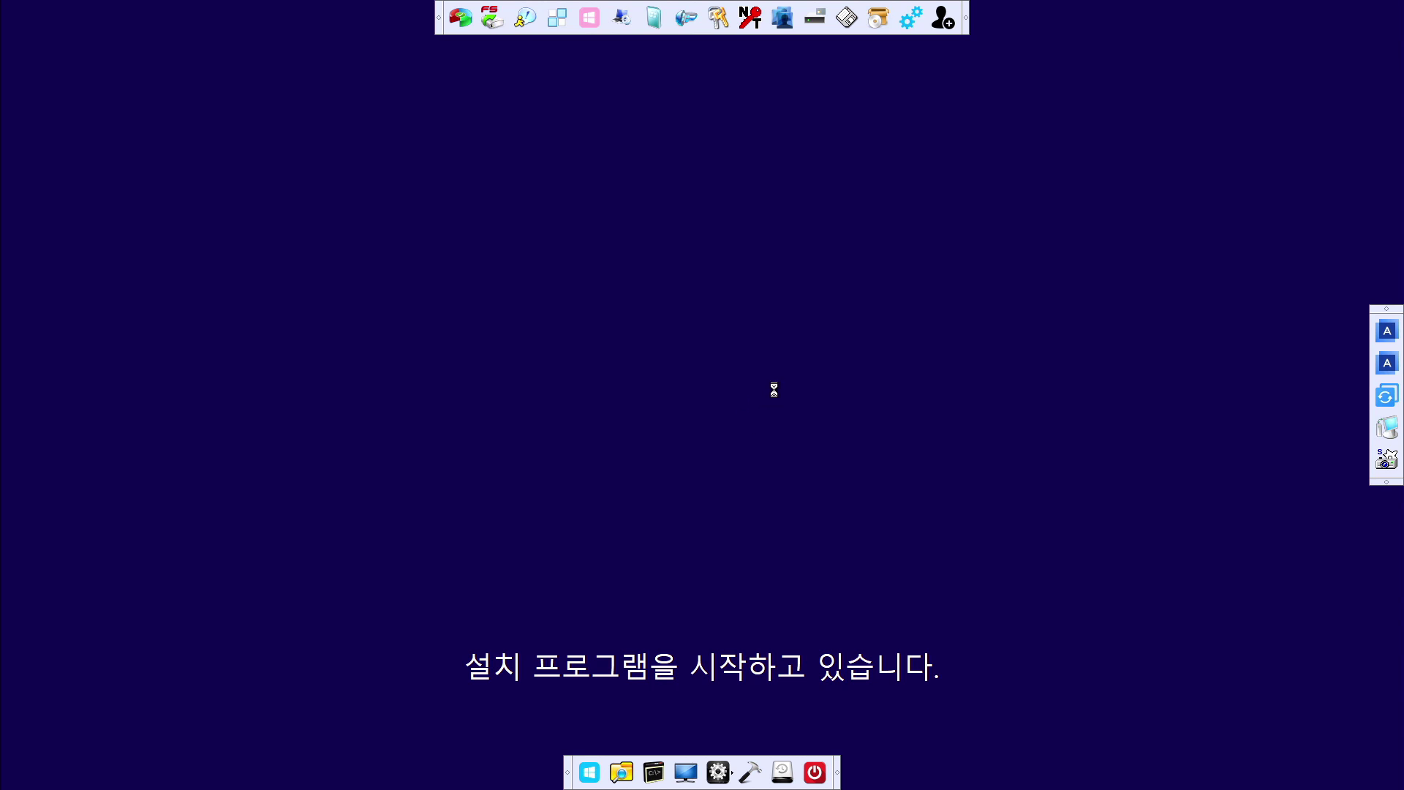
Look through the Windows 10 21H2 and 22H2 editions, and cancel and close the setup
click(710, 313)
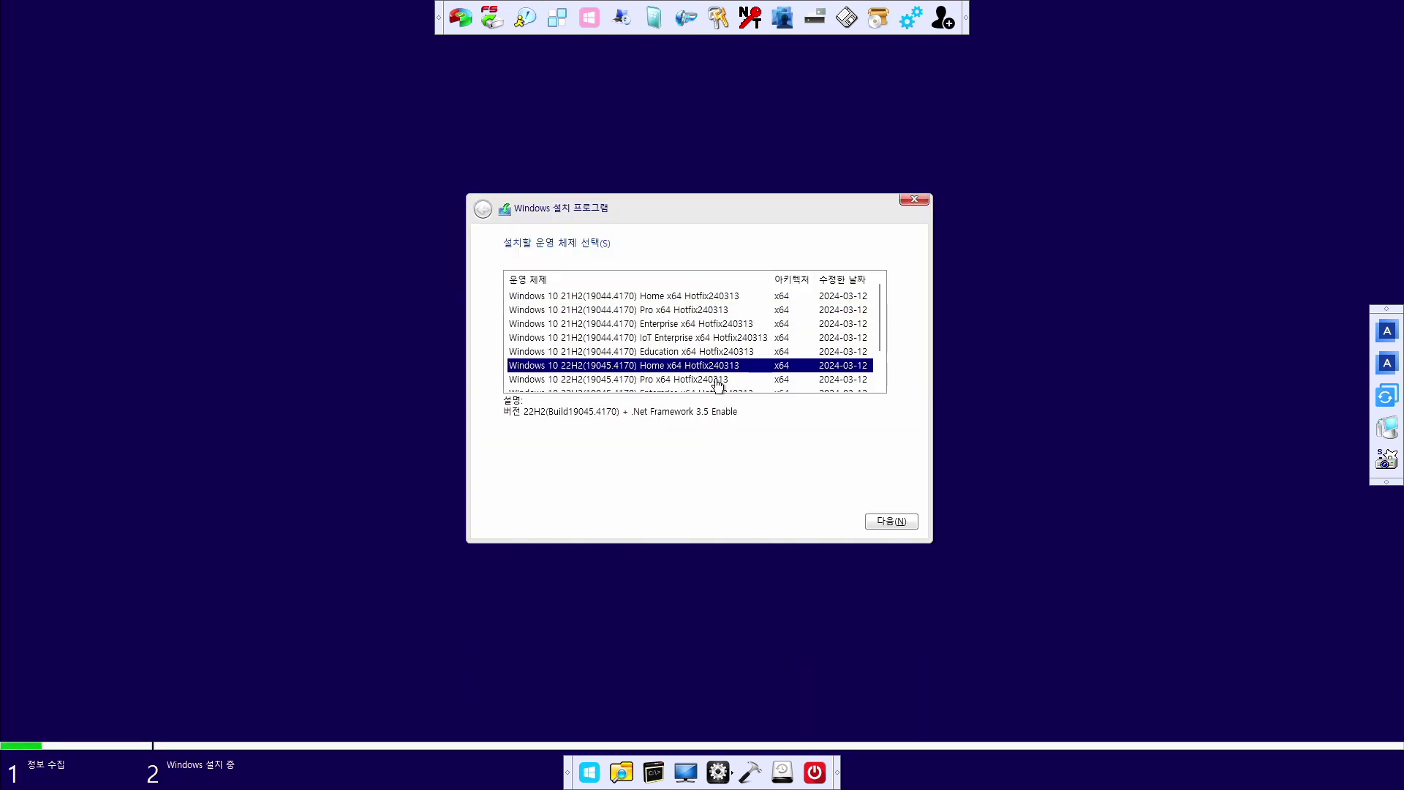
scroll(714, 365, down, 1)
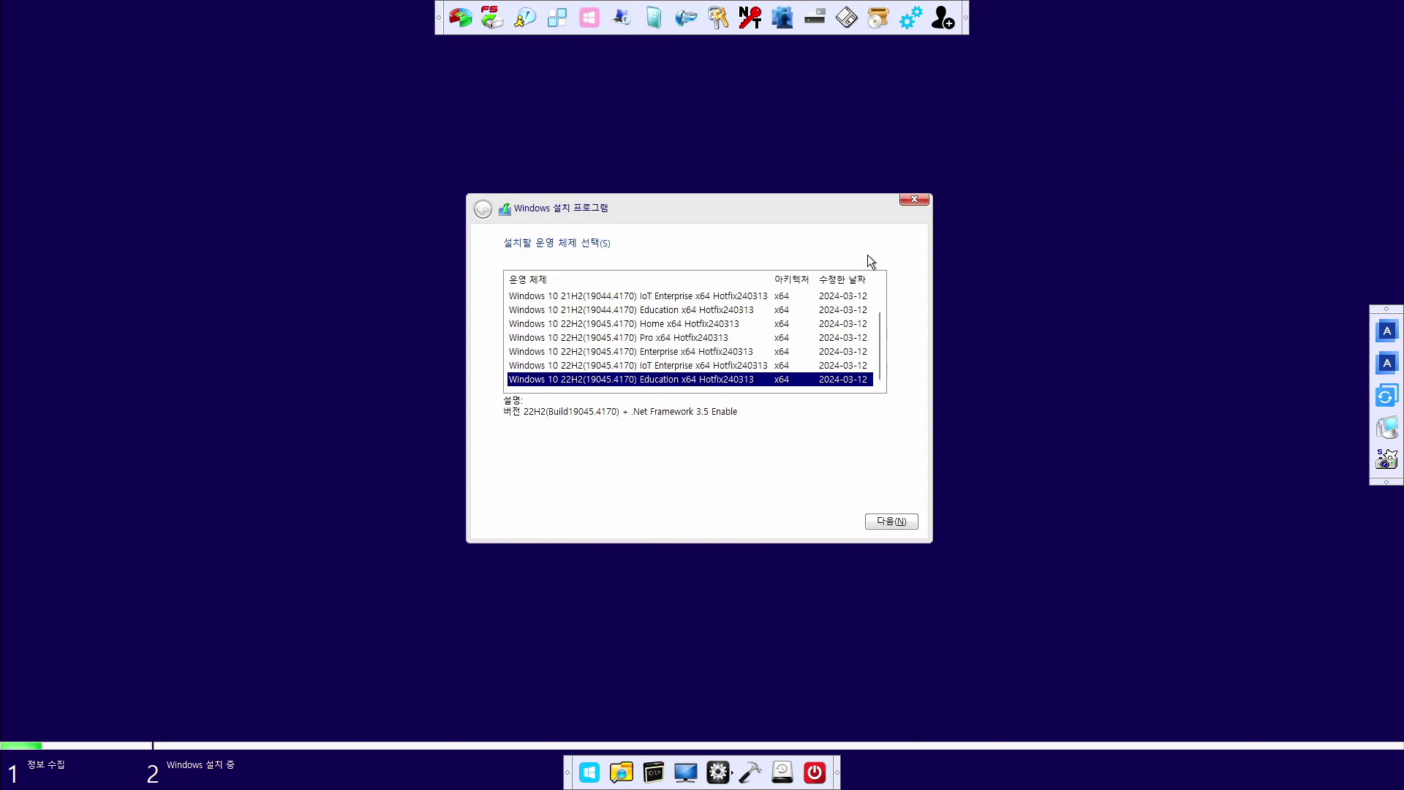
click(914, 199)
click(799, 454)
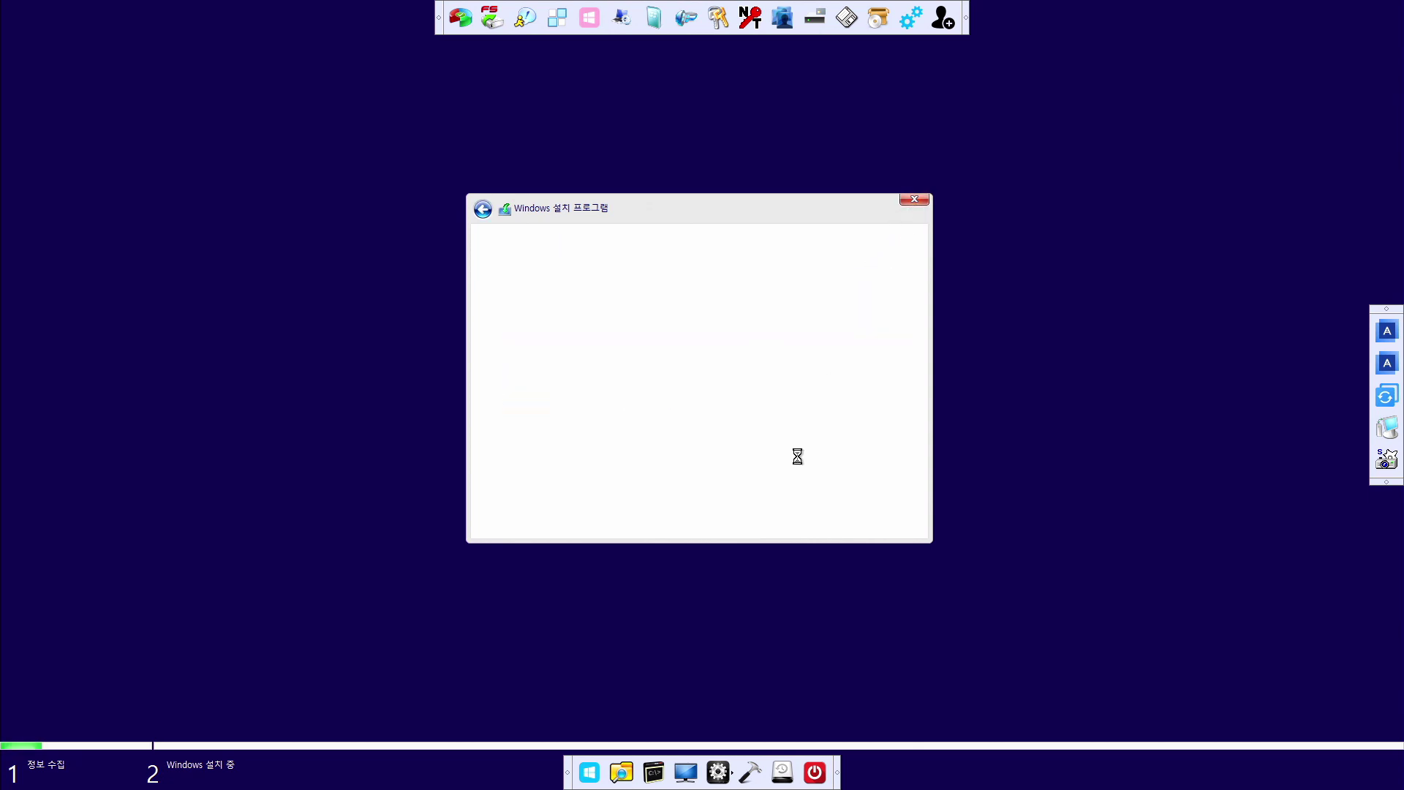
click(908, 241)
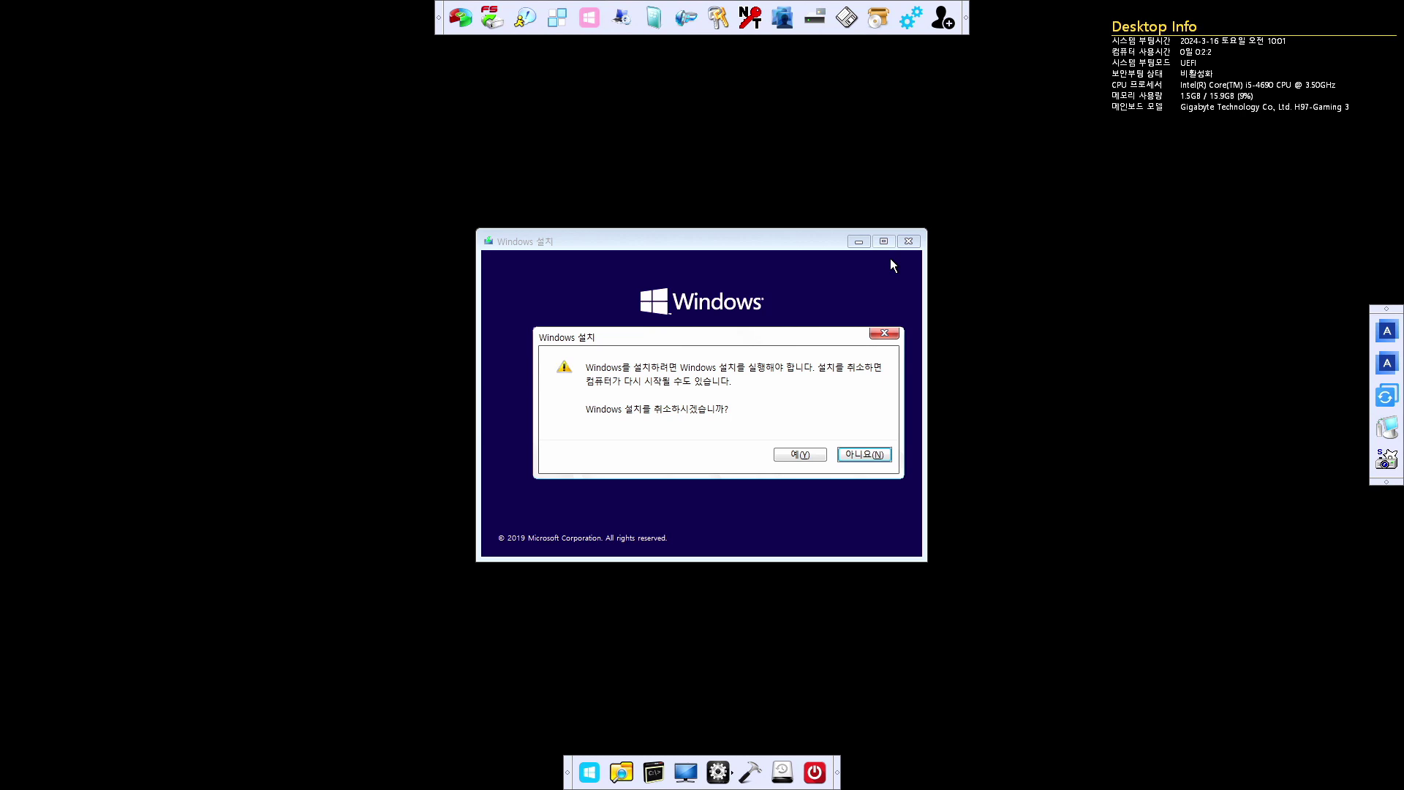
click(810, 449)
Launch the Windows 11 setup from the version chooser and start the installation with the default Korean language settings
click(581, 764)
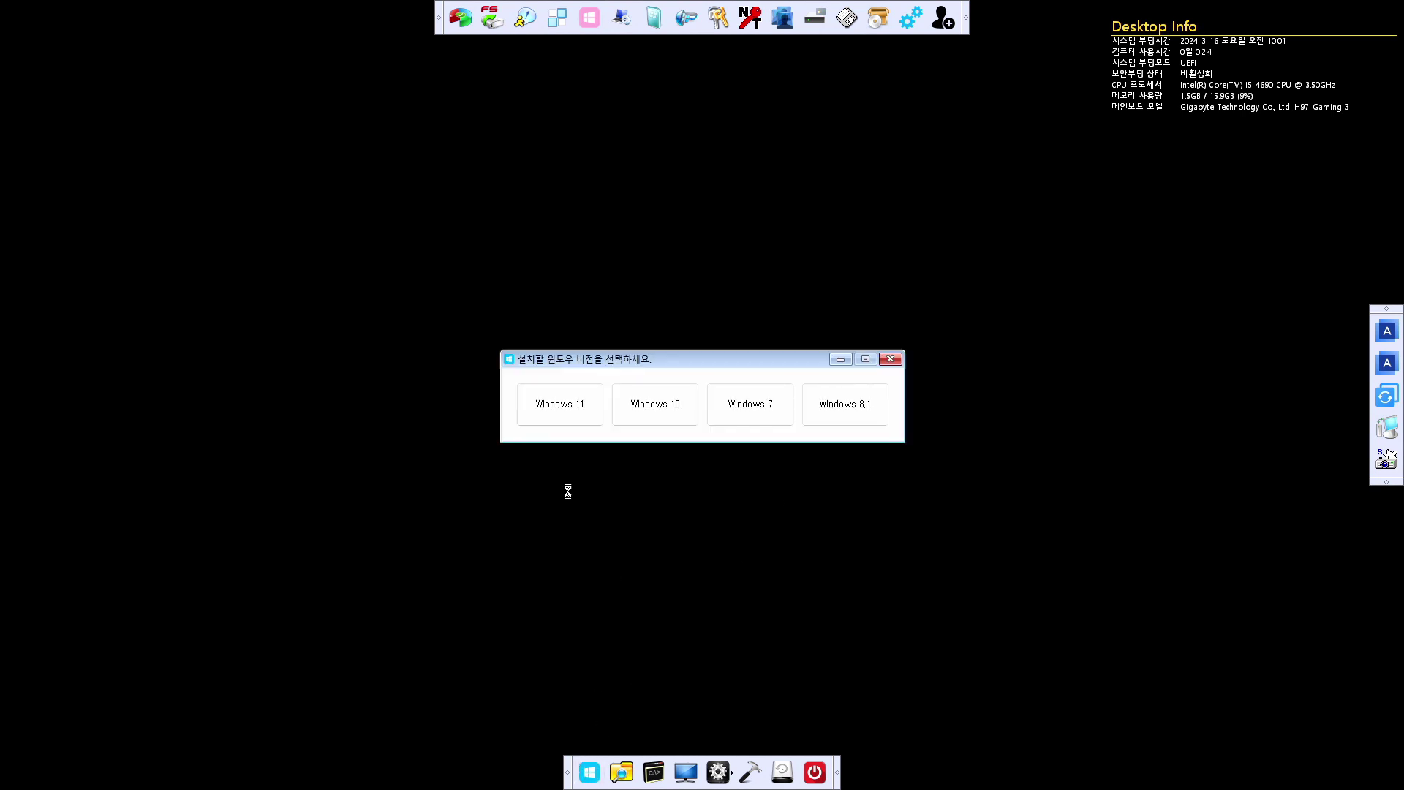
click(540, 414)
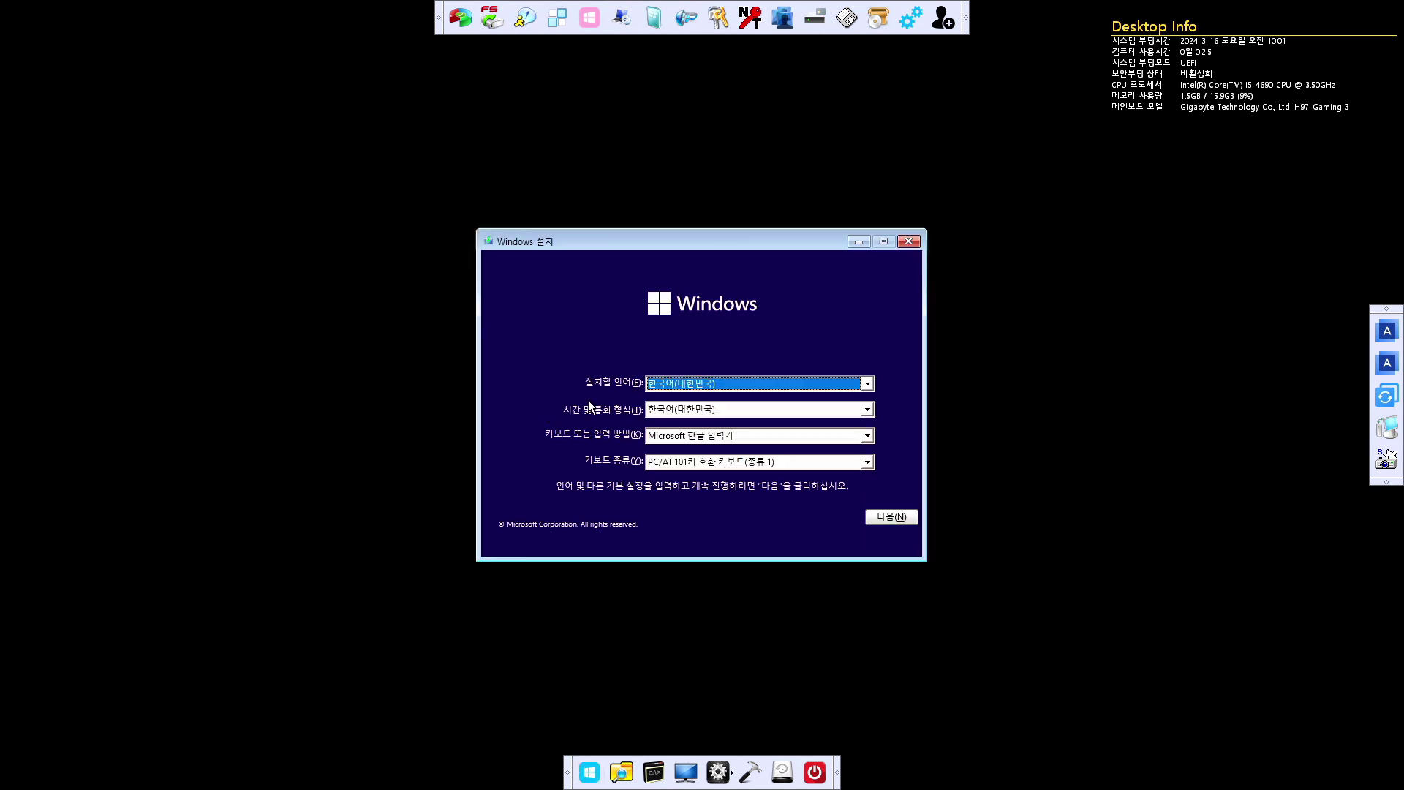
click(889, 514)
click(713, 397)
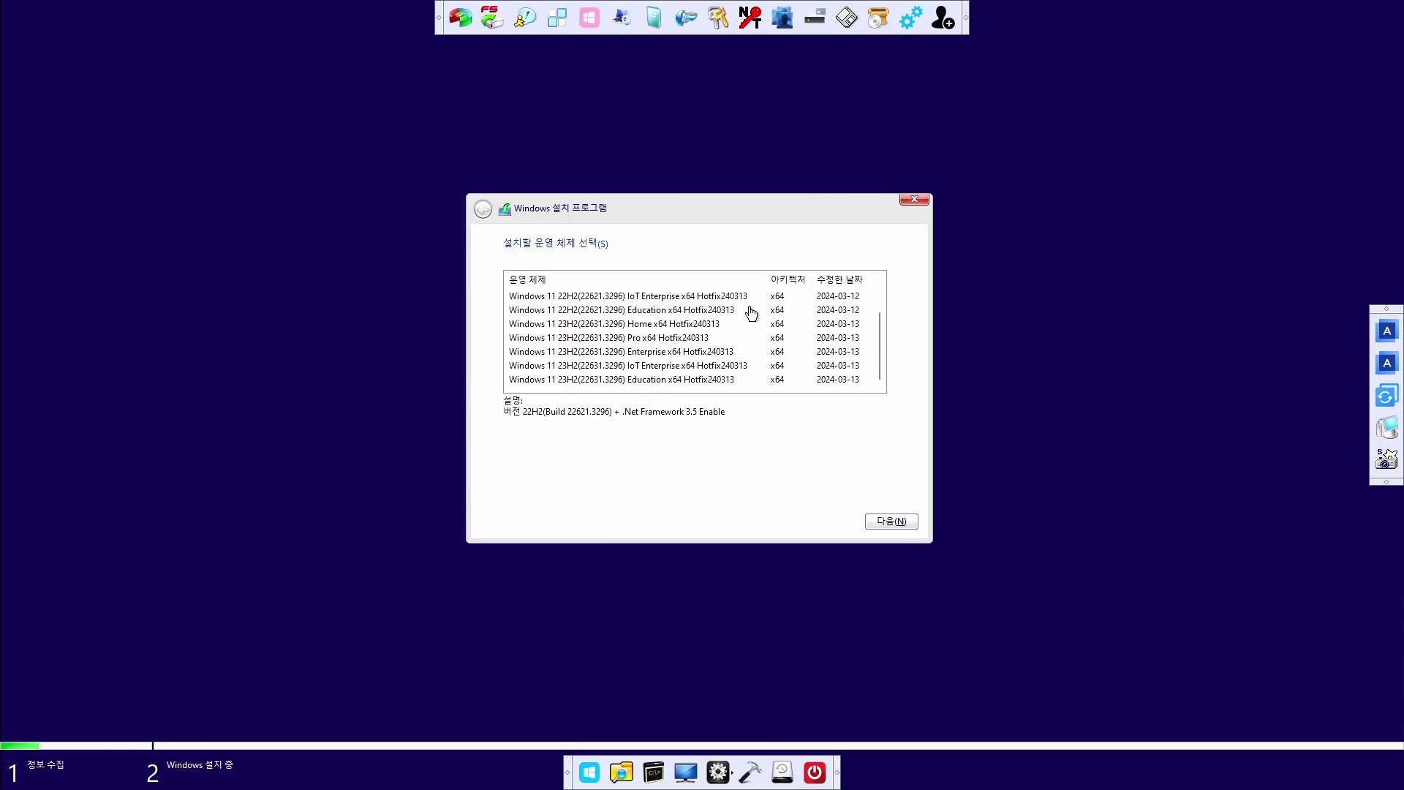
Look through the Windows 11 22H2 and 23H2 editions offered in the operating system list
click(731, 353)
click(714, 378)
click(707, 337)
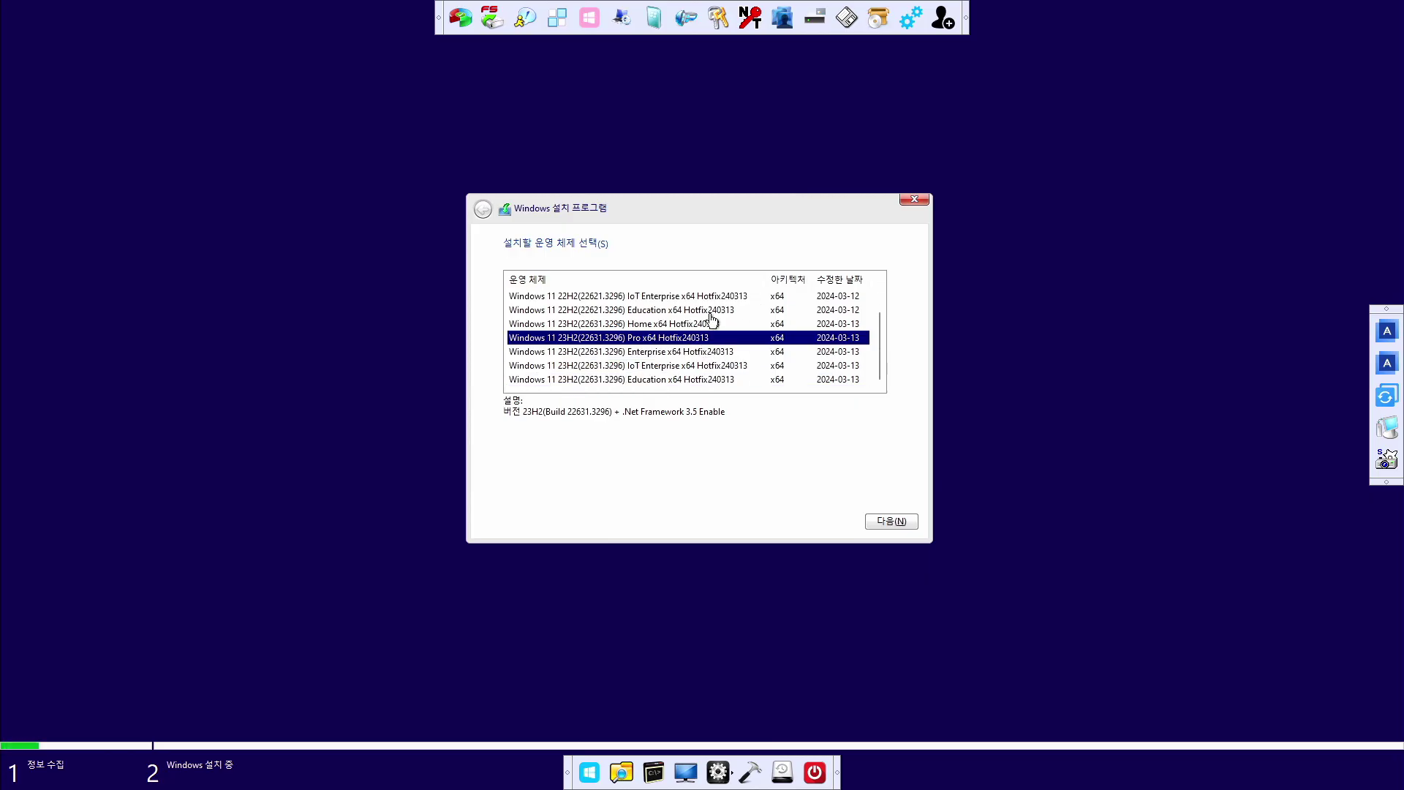
click(710, 310)
click(711, 299)
scroll(711, 308, up, 1)
click(707, 306)
click(707, 296)
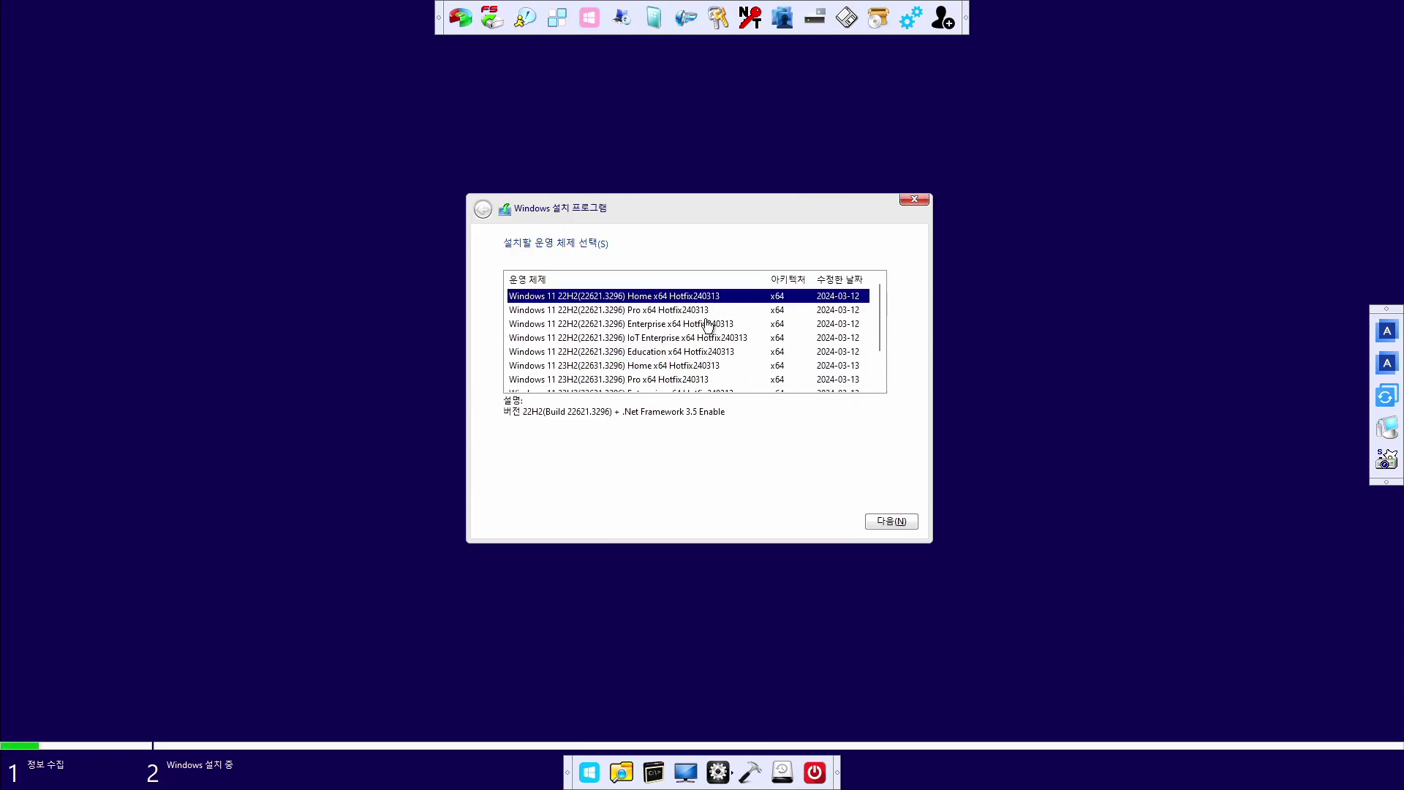
scroll(709, 332, down, 1)
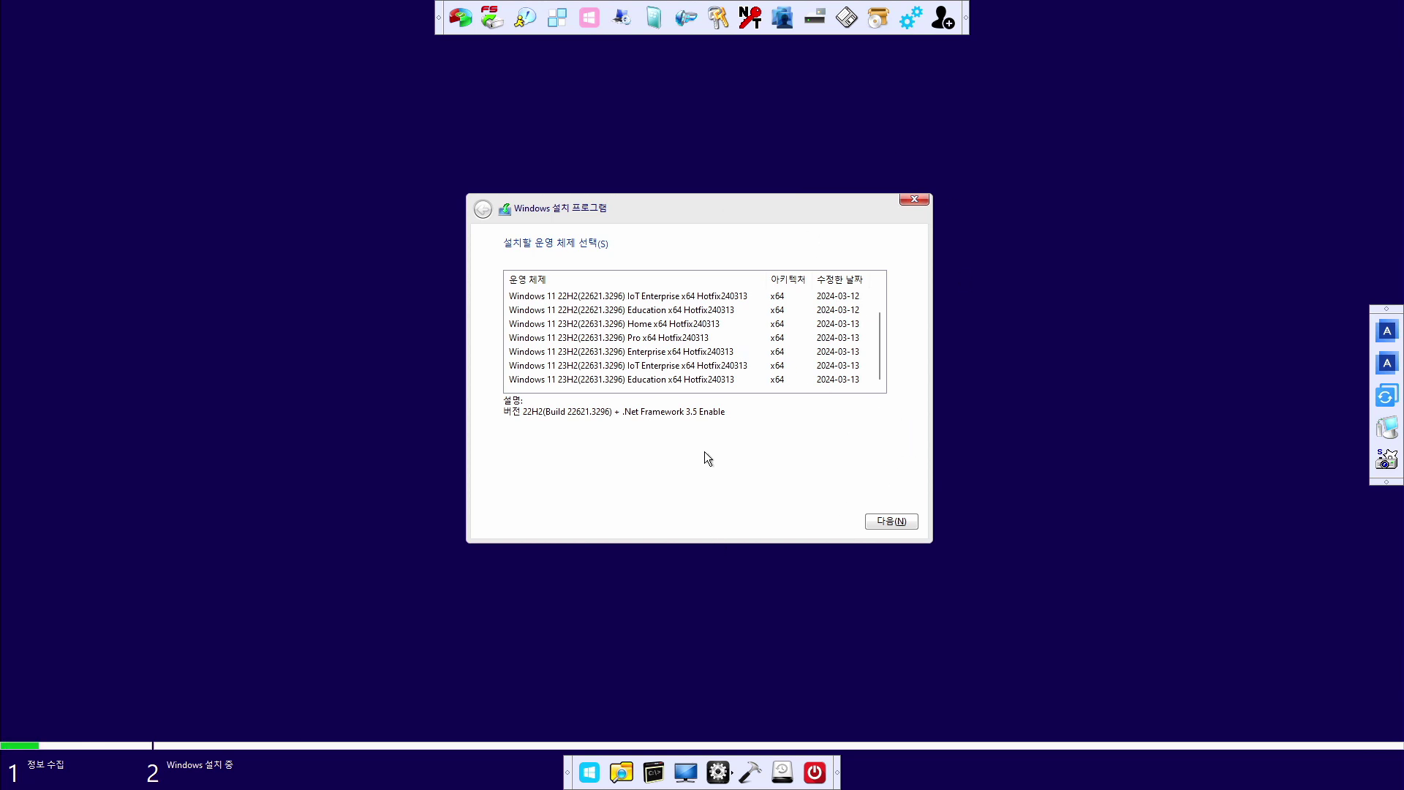
Continue with the Windows 11 22H2 Home edition, accept the licence terms, and proceed to the installation drive selection
click(883, 520)
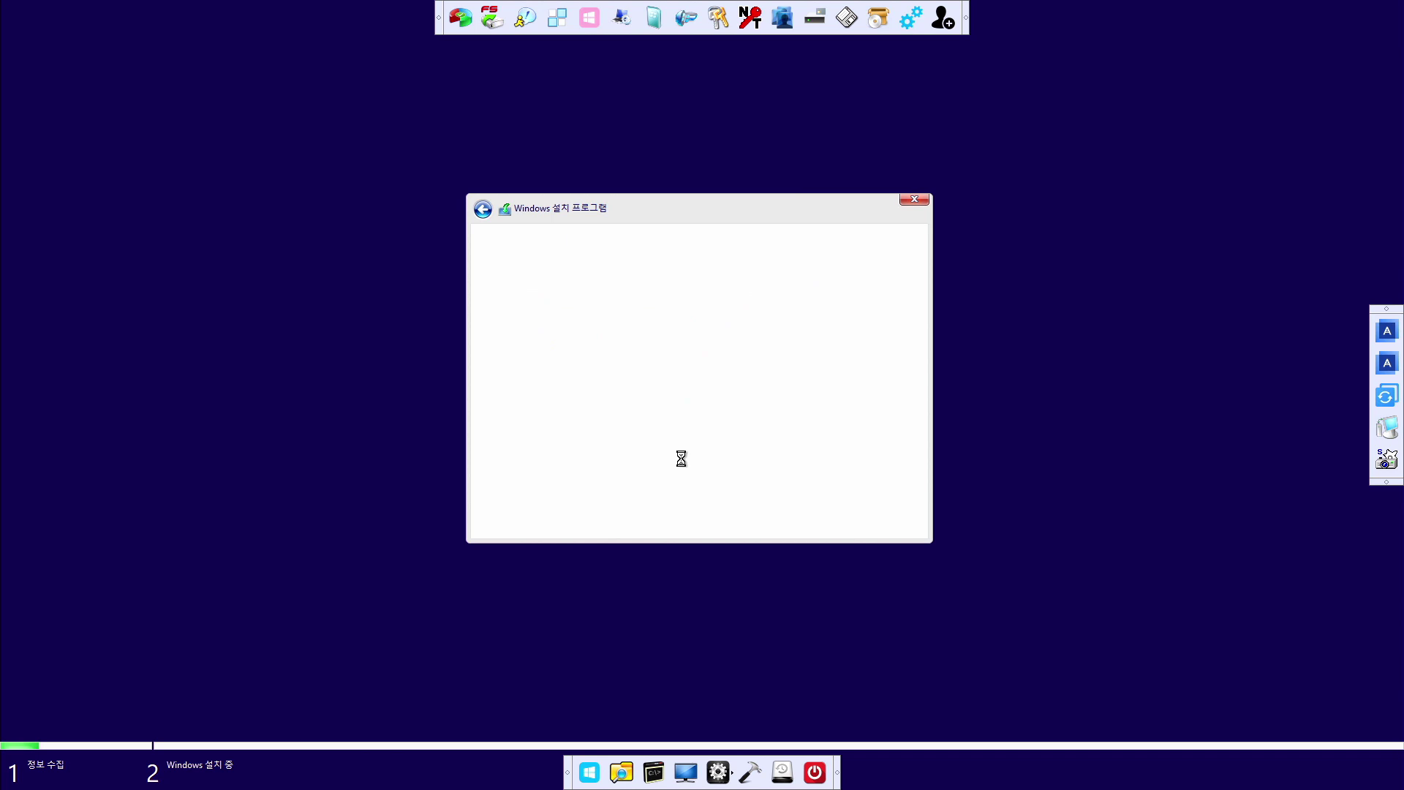
click(603, 497)
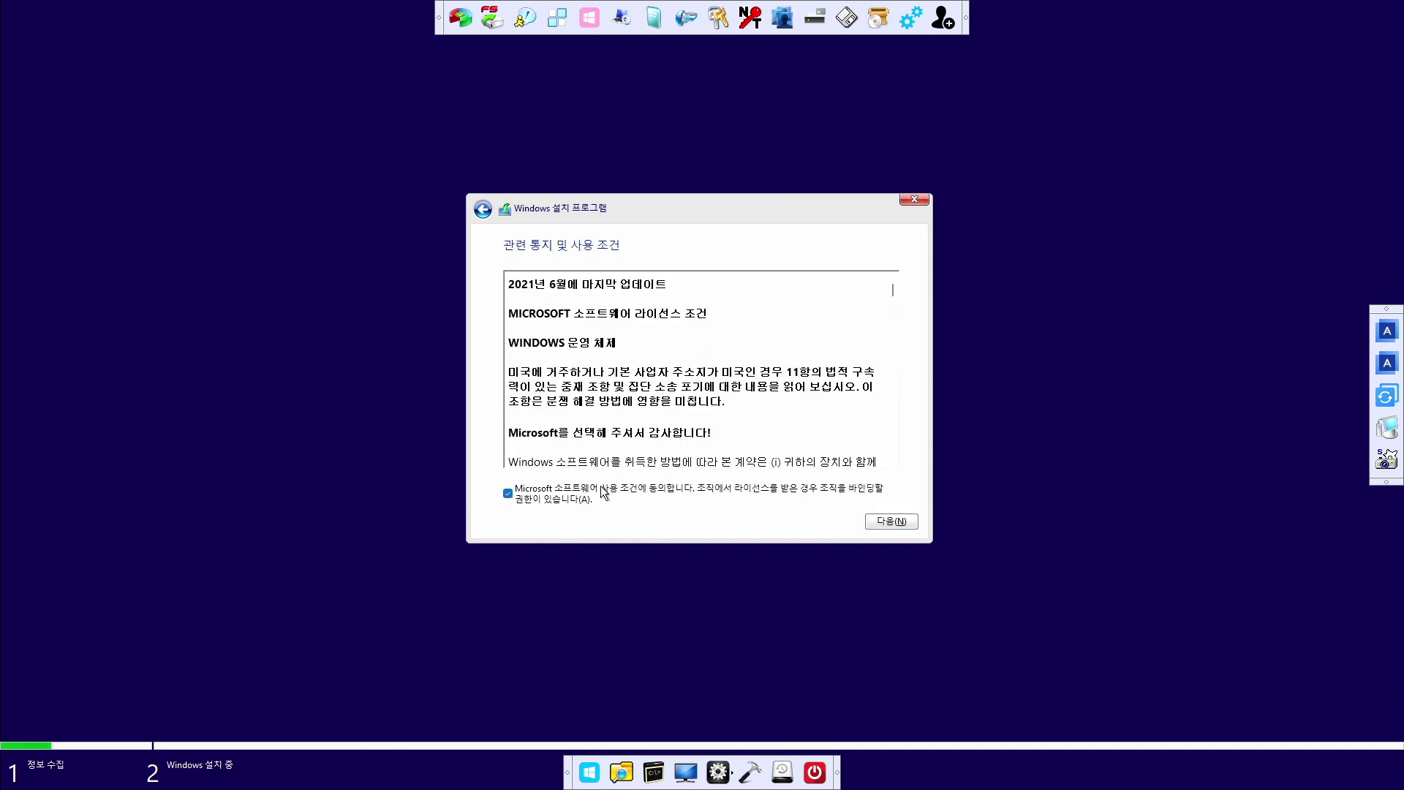
click(876, 519)
click(691, 382)
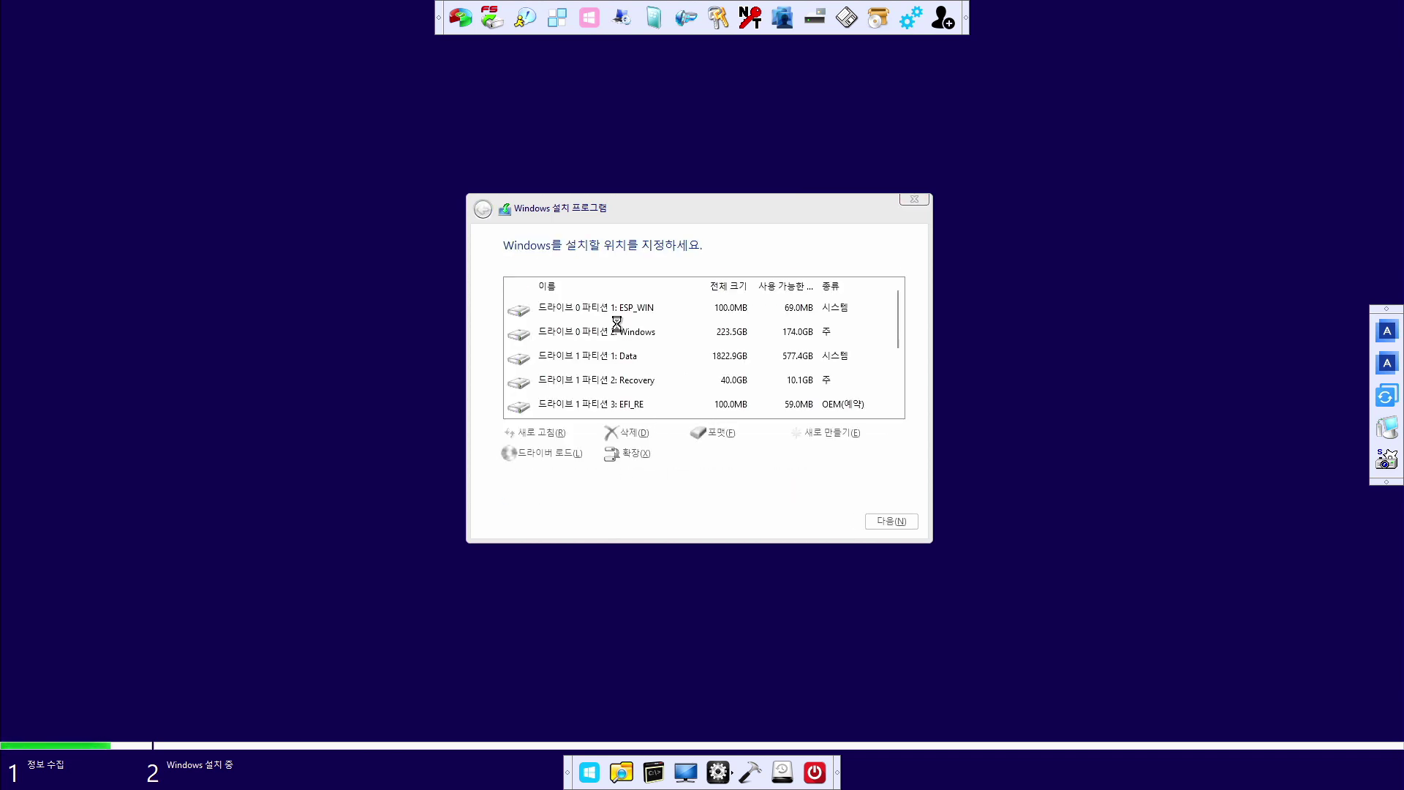
Quit the Windows 11 installation at the drive selection and reopen the Windows version chooser
click(913, 199)
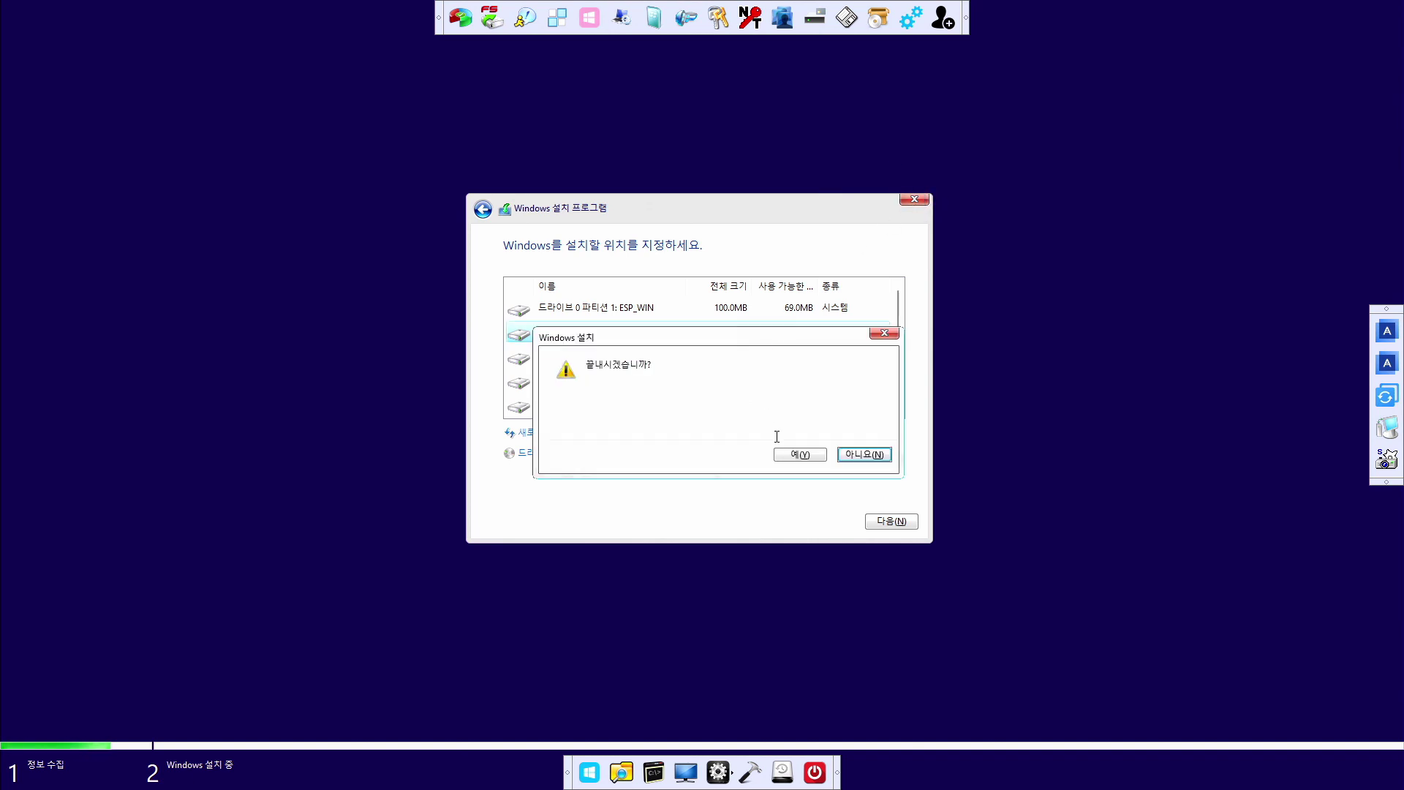
click(797, 455)
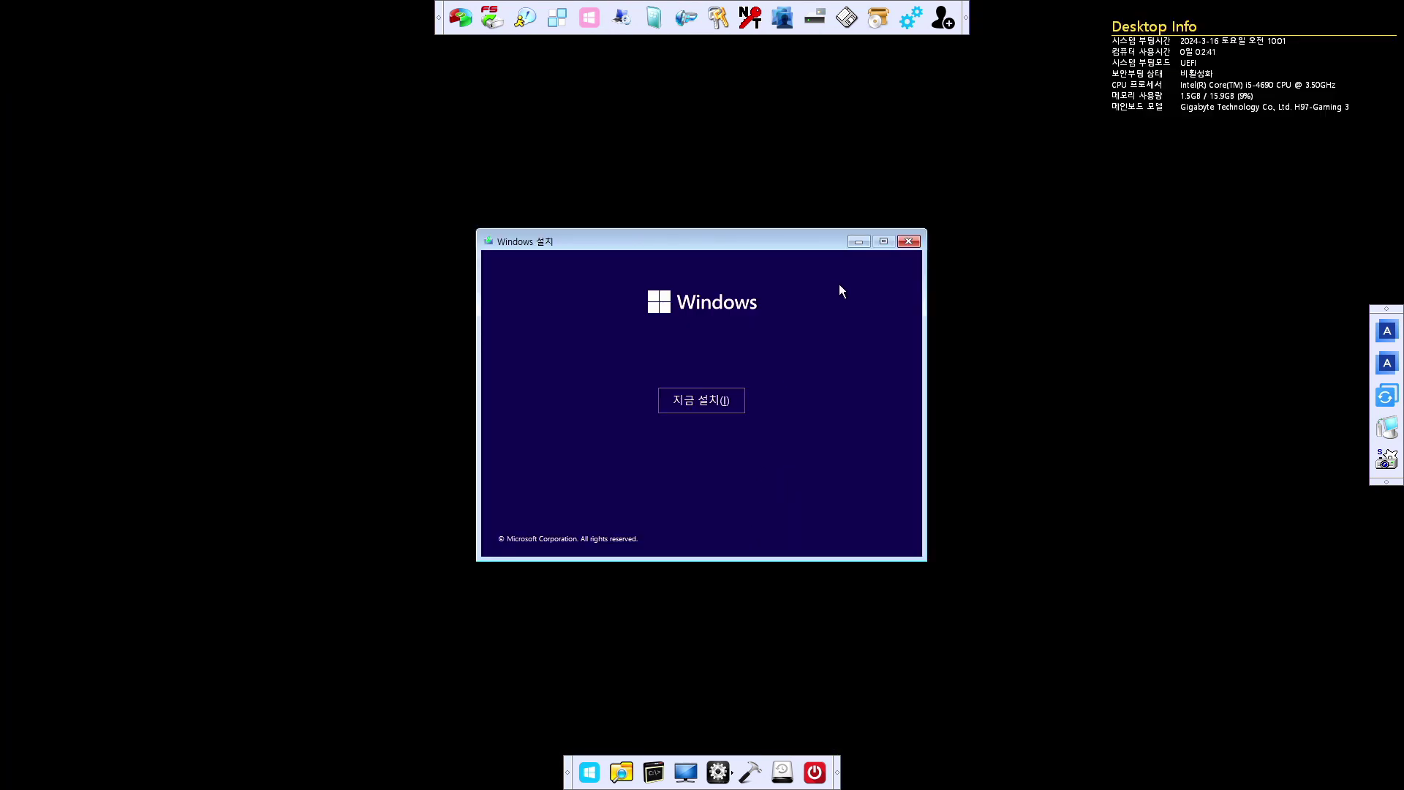
click(581, 772)
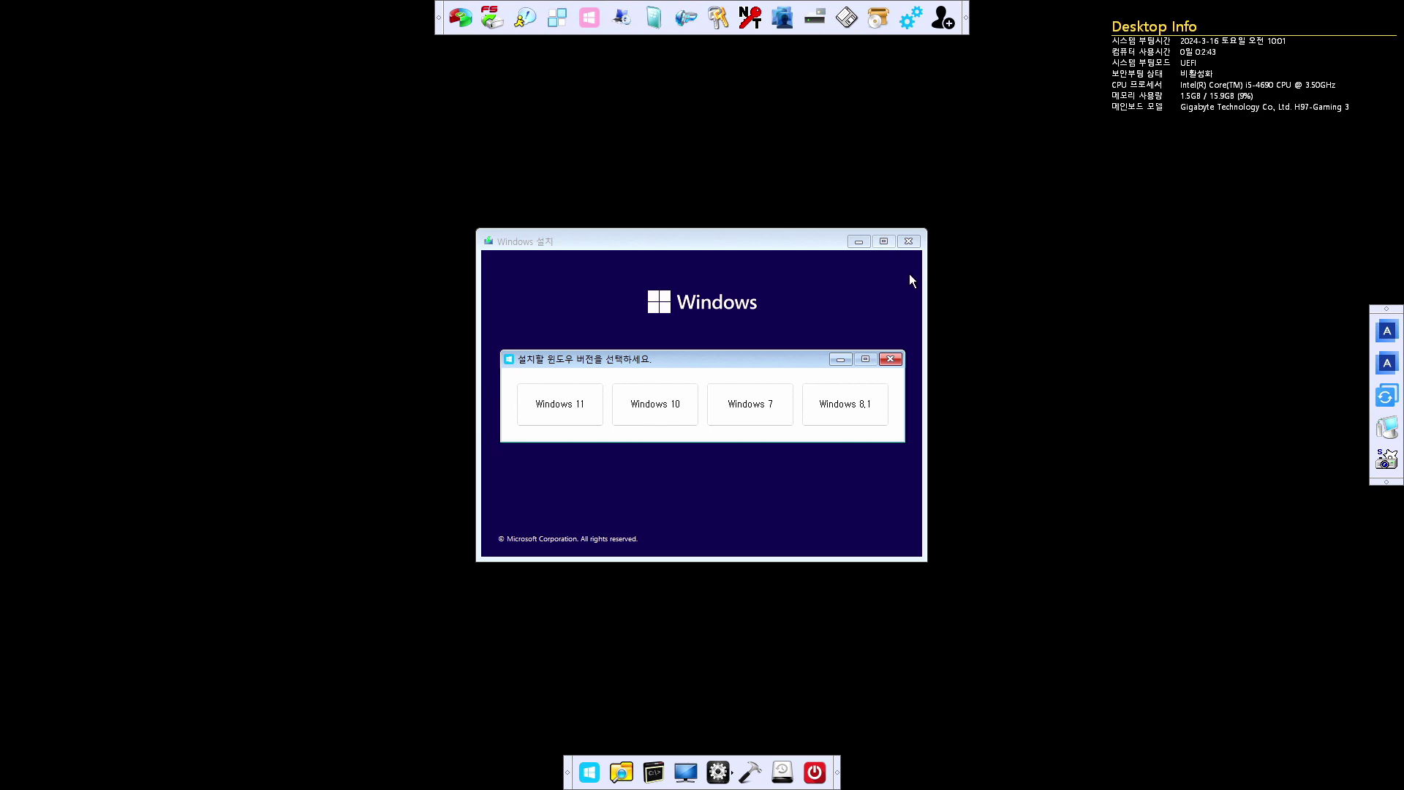